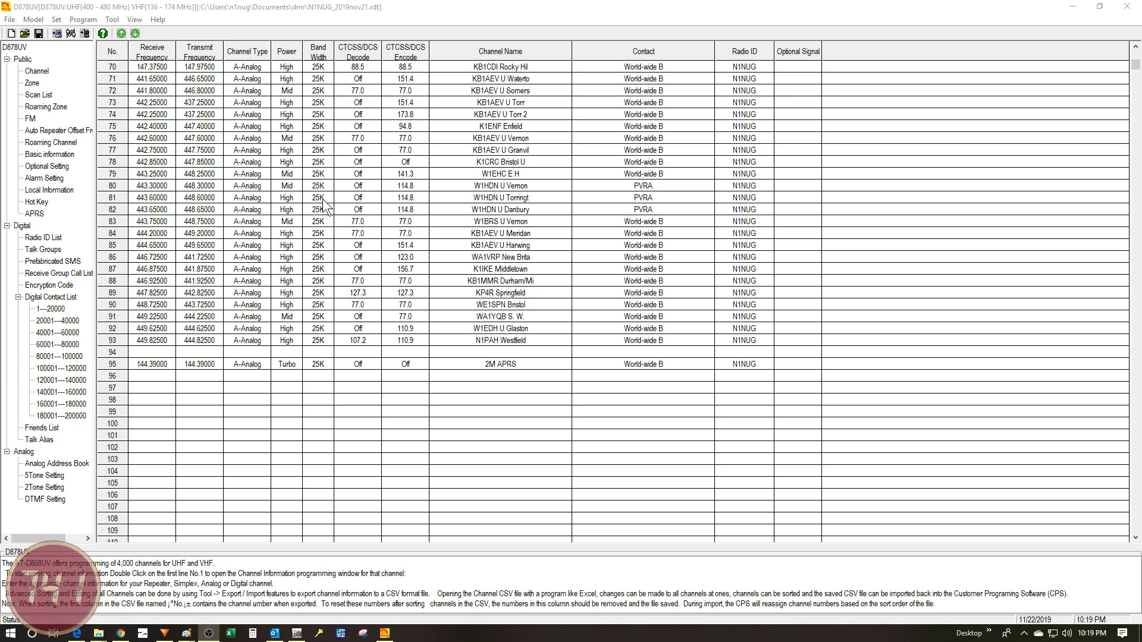
Confirm GPS and APRS are enabled in the Annex Function Setting under Tool > Options.
click(111, 21)
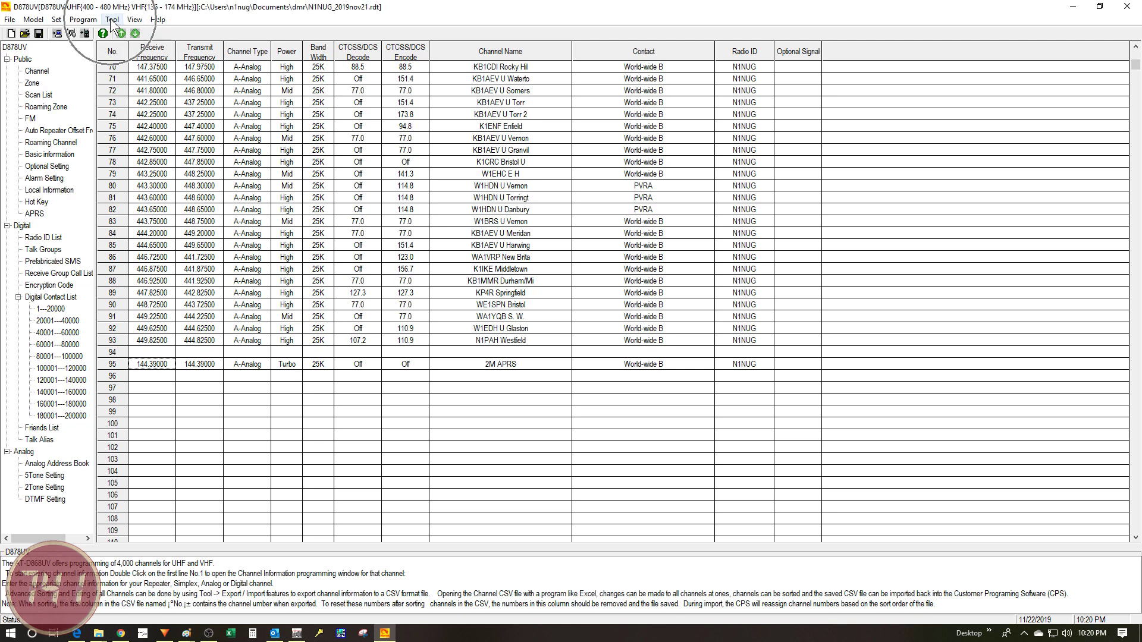
click(111, 20)
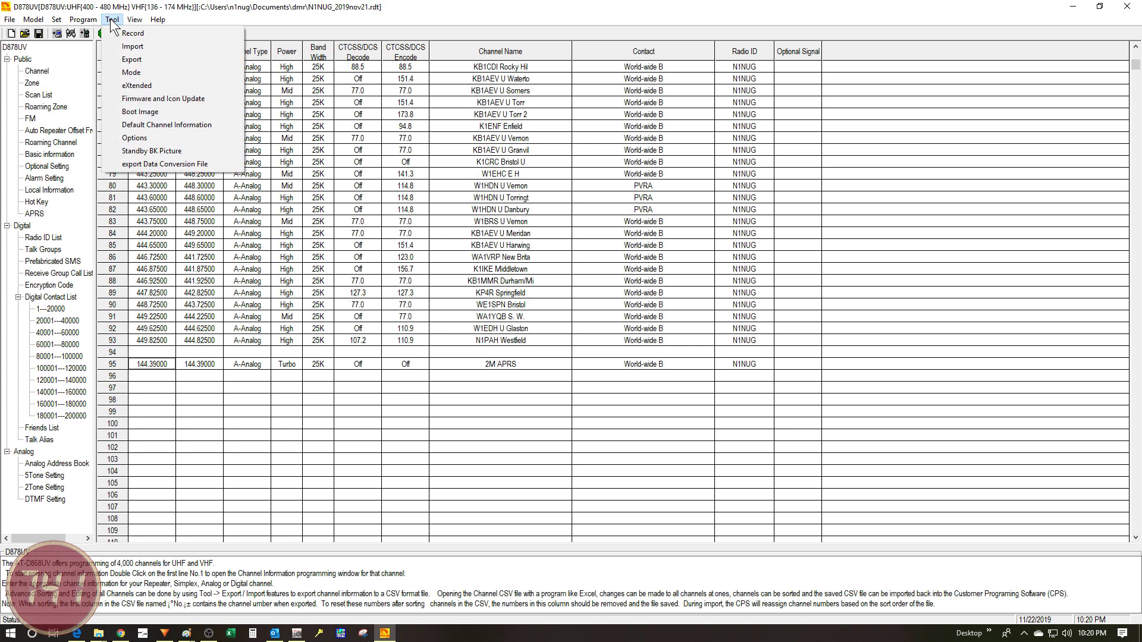
click(135, 139)
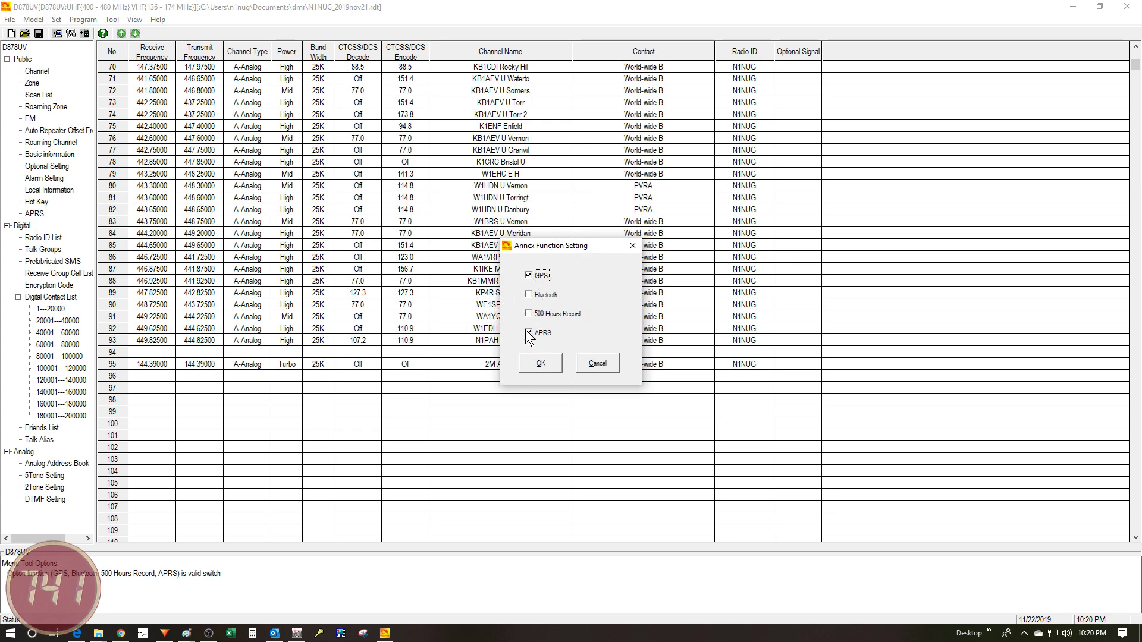
click(535, 362)
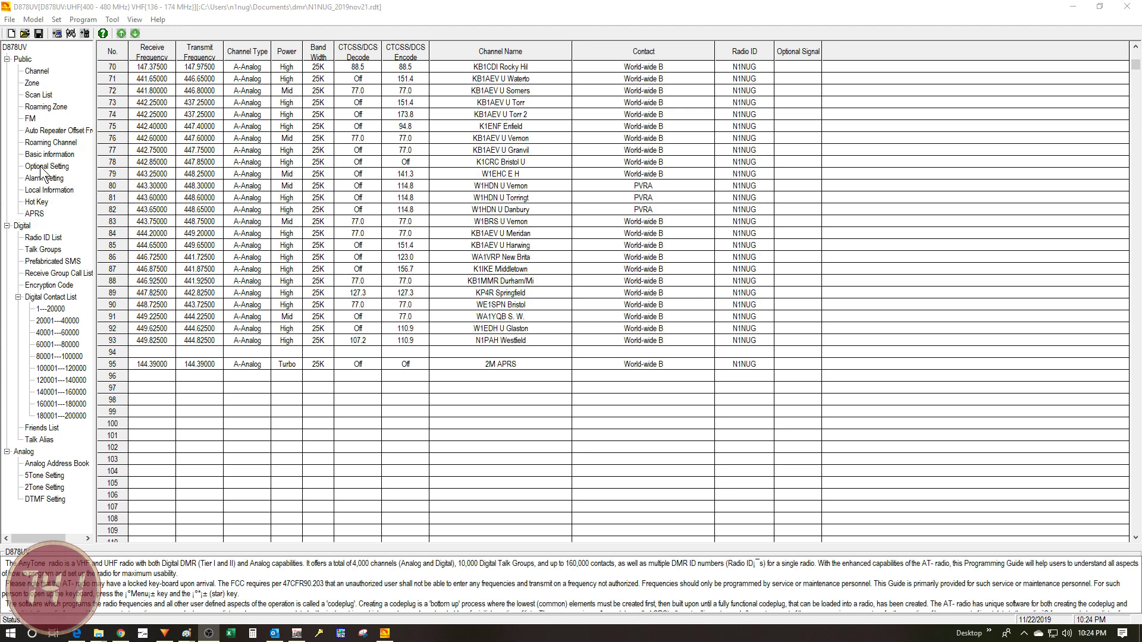
Verify the GPS/Ranging options show GPS On, positioning On and time zone GMT-5, then close them.
double_click(41, 169)
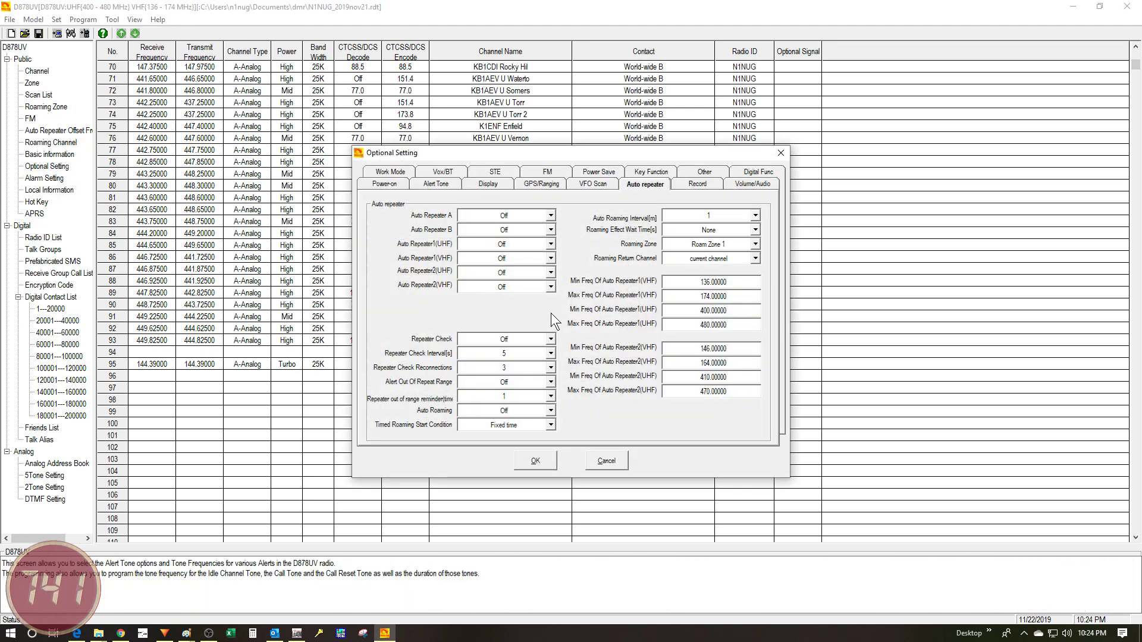
click(542, 185)
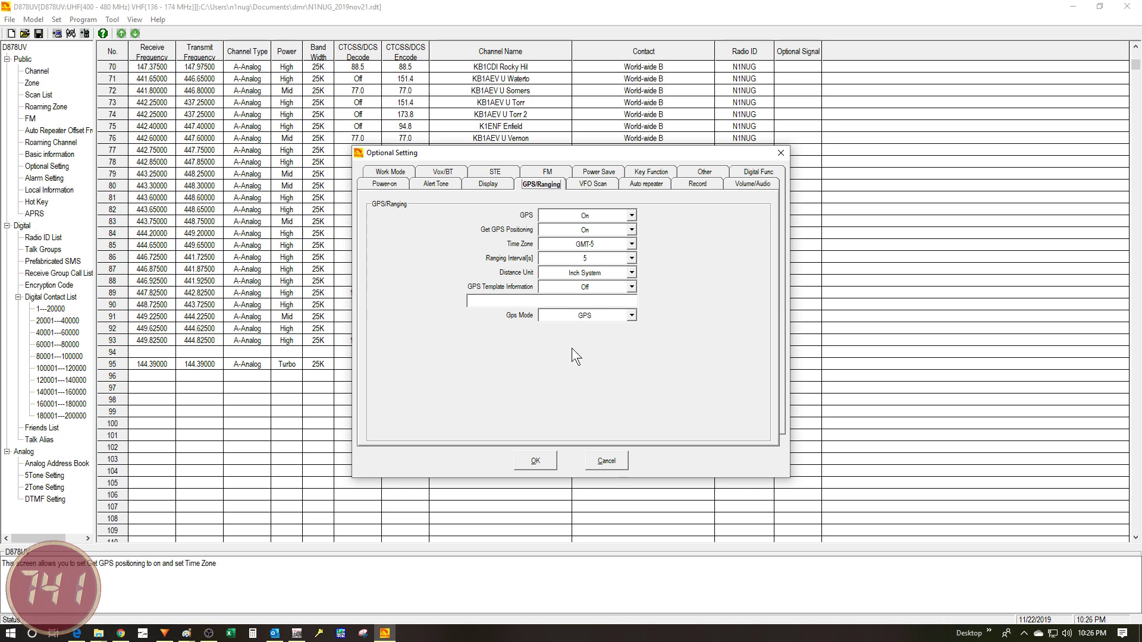
click(535, 460)
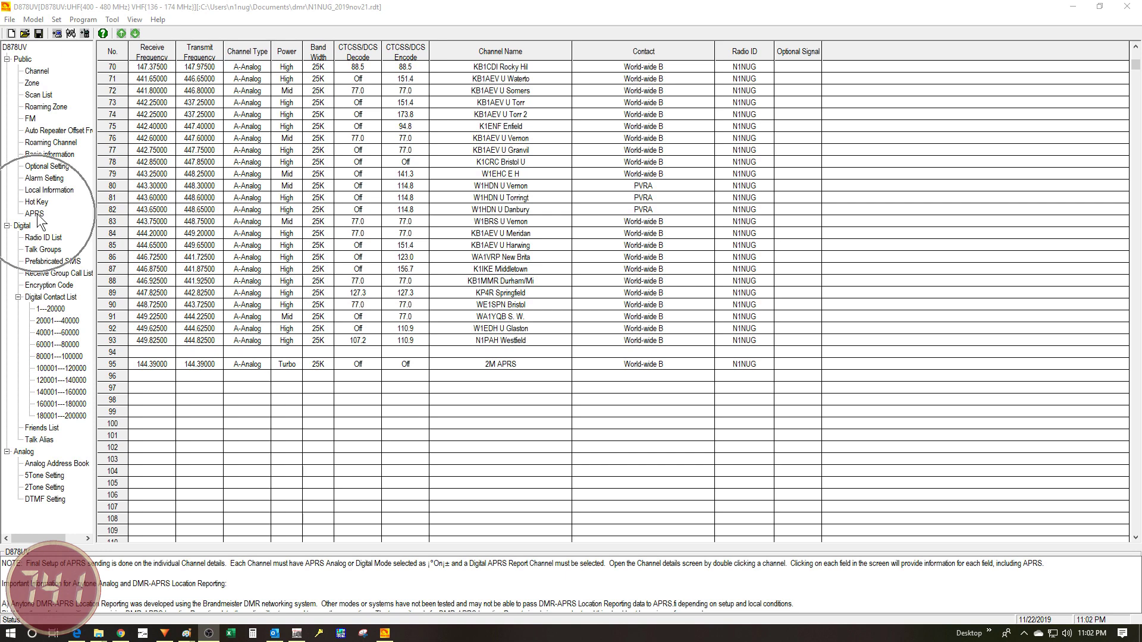
Open the APRS settings and keep the Manual TX Interval at 1 second.
double_click(34, 214)
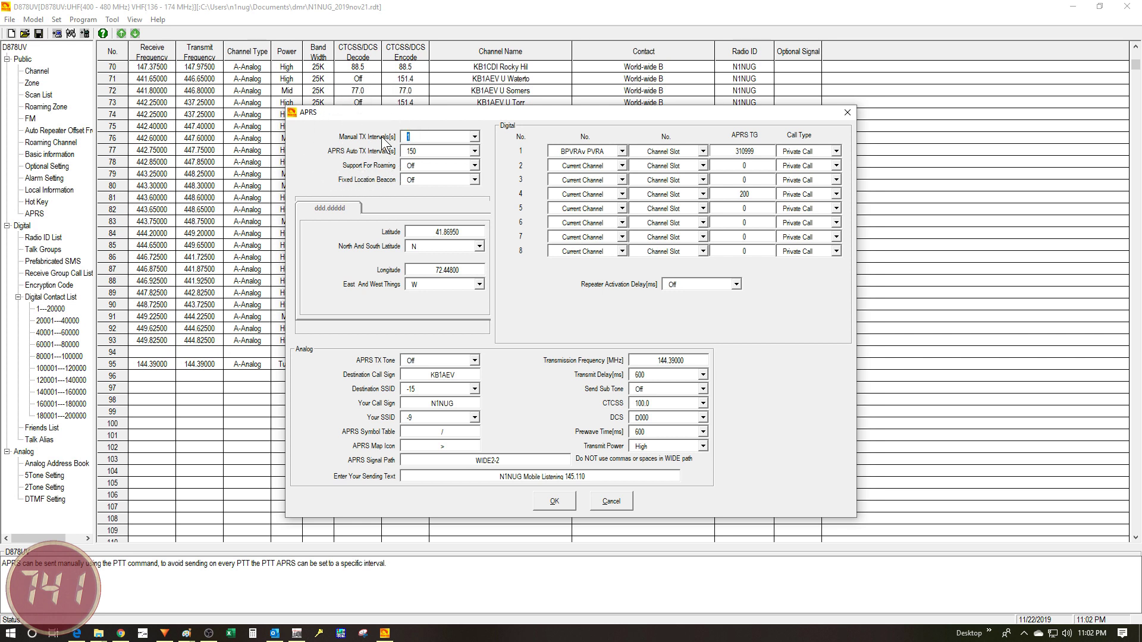
click(475, 137)
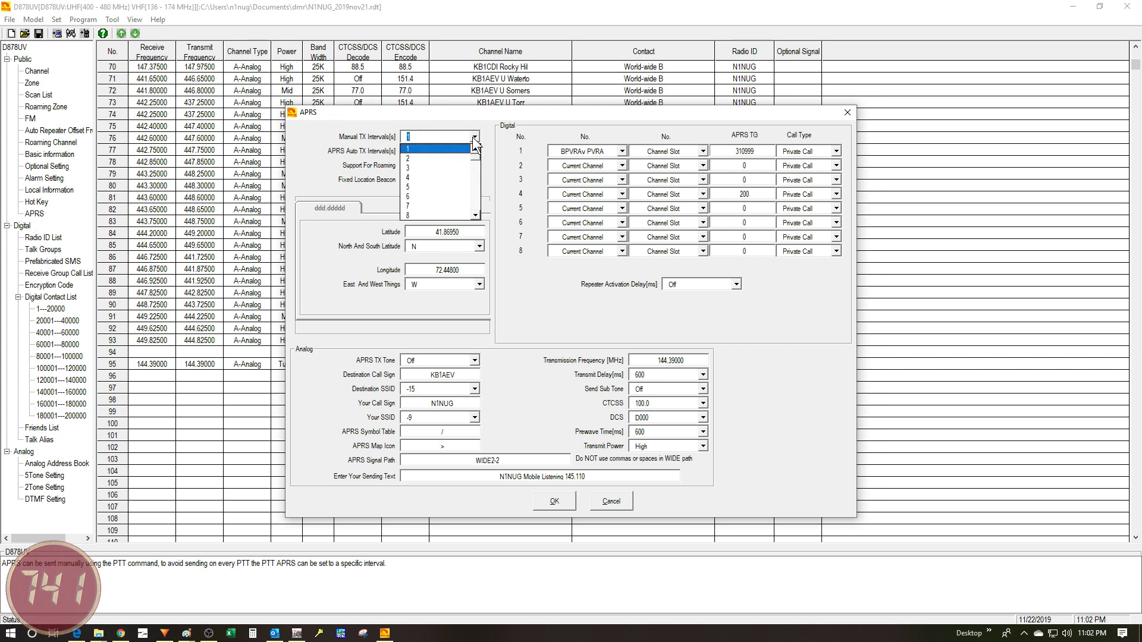
click(421, 149)
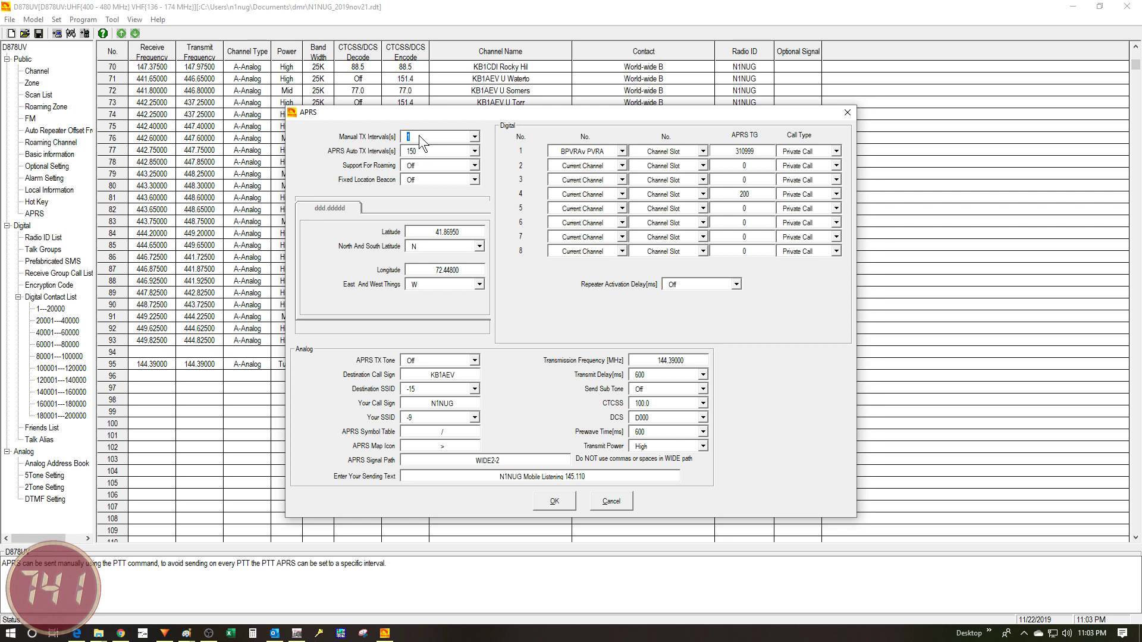
click(355, 154)
click(426, 150)
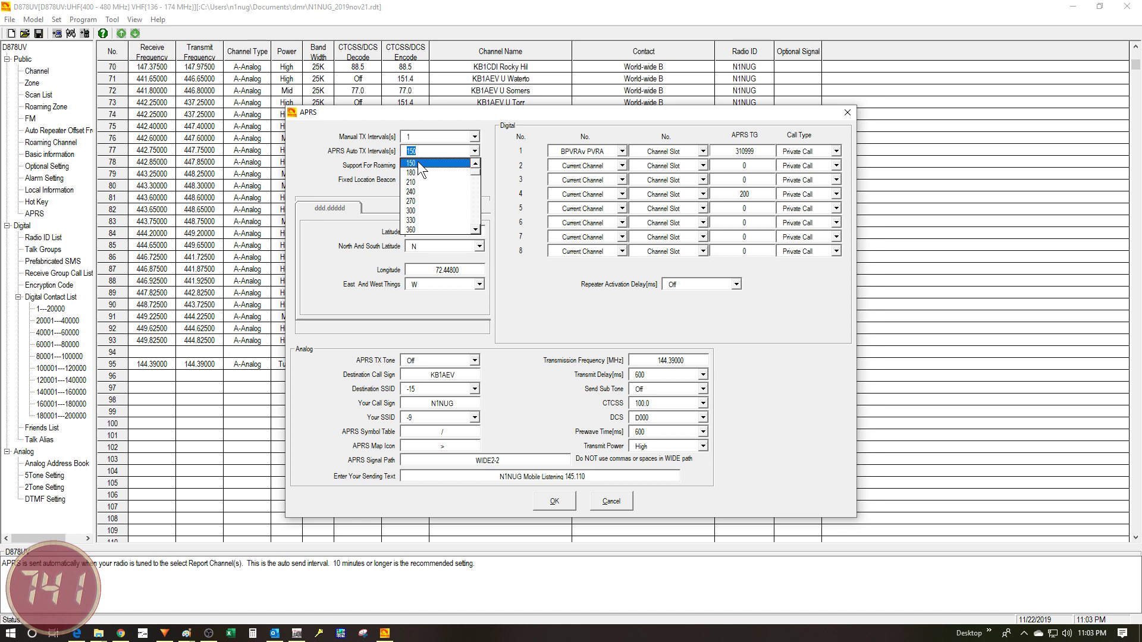
click(419, 164)
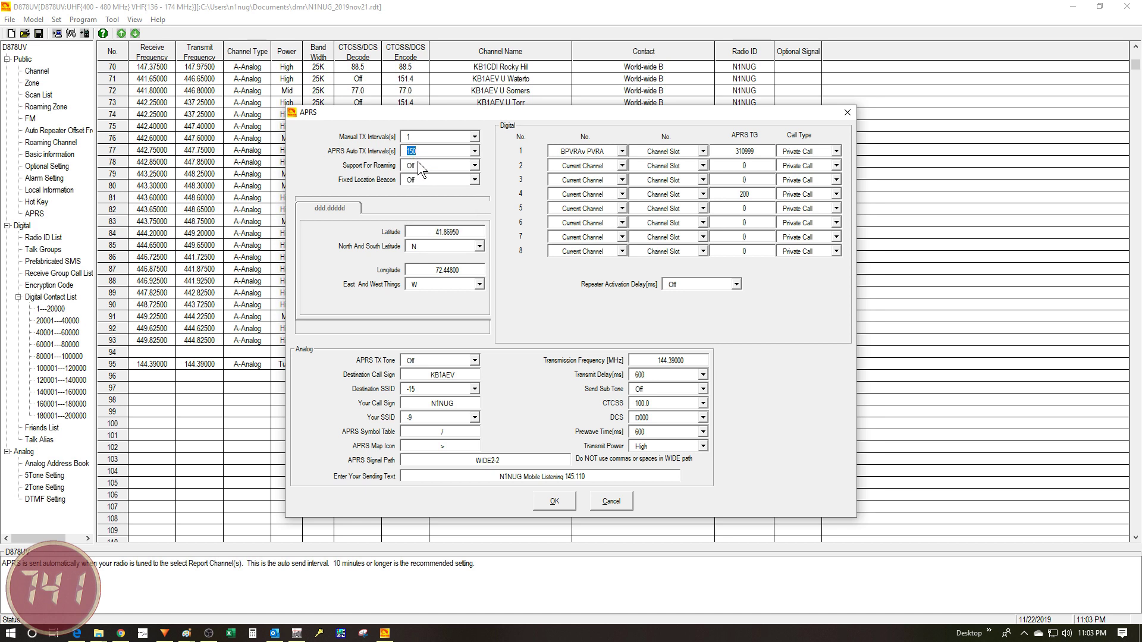
key(alt+Down)
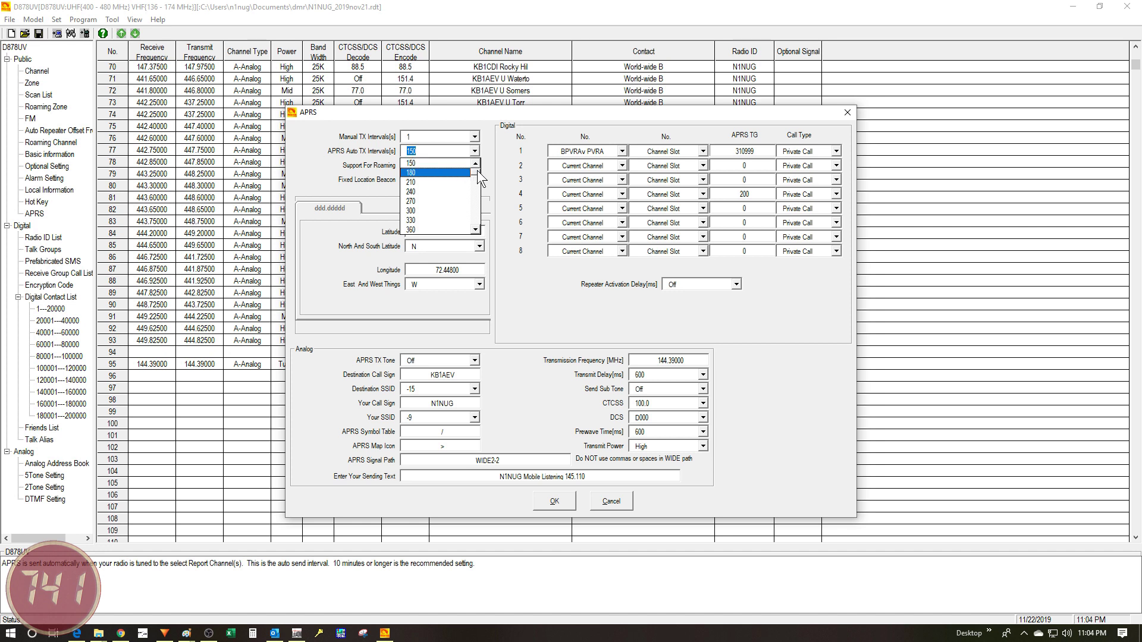
scroll(475, 168, up, 2)
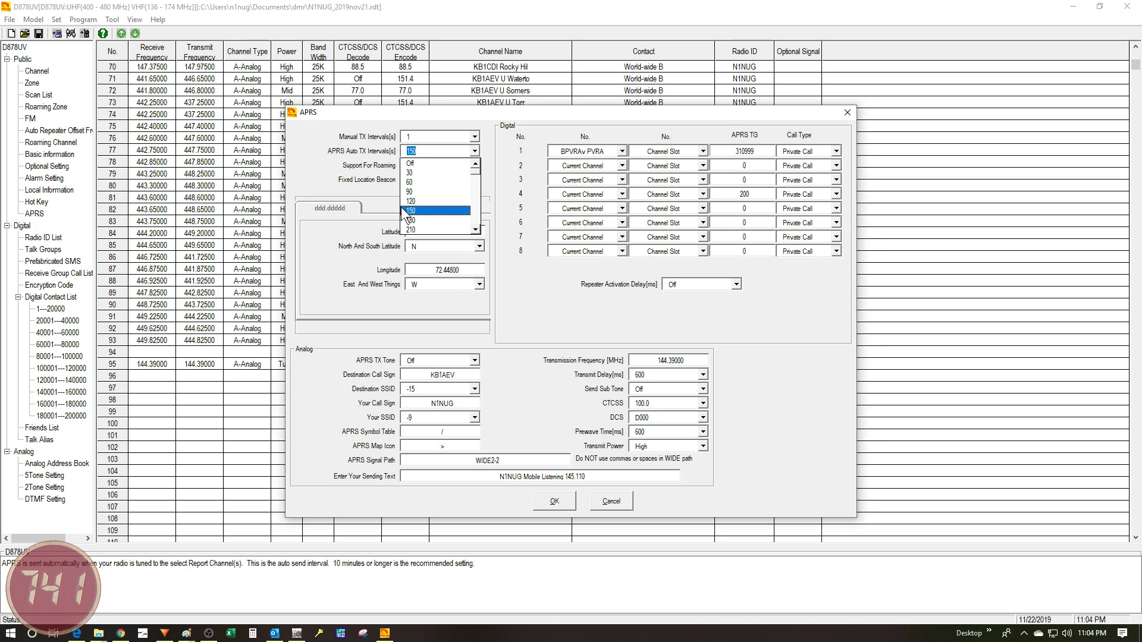
click(417, 162)
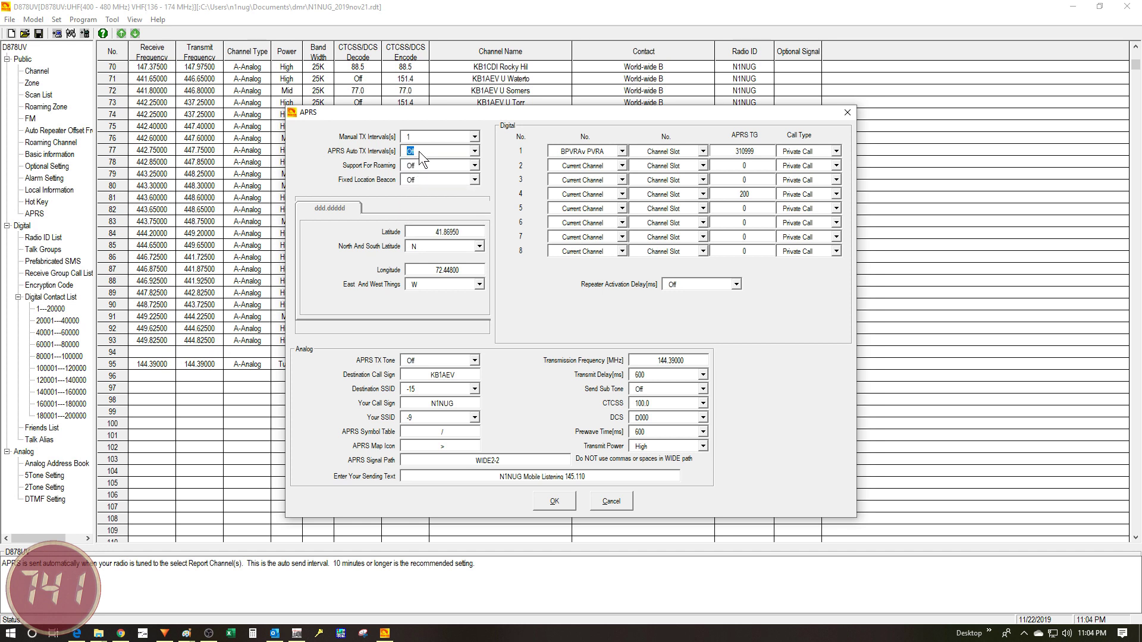
text(150)
click(474, 164)
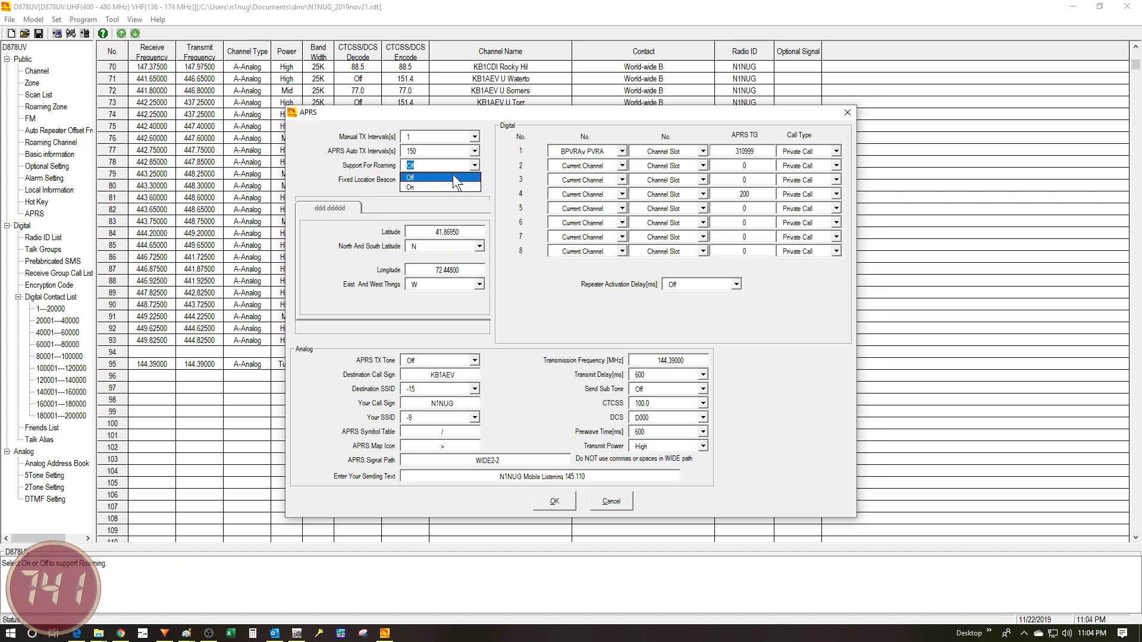
click(434, 179)
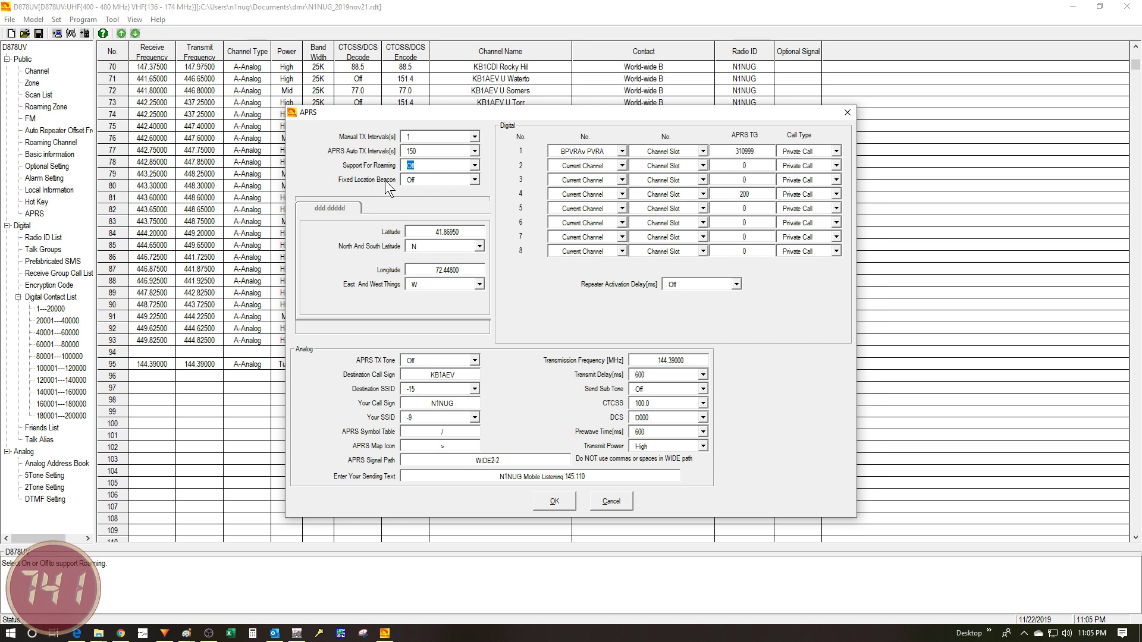
click(474, 180)
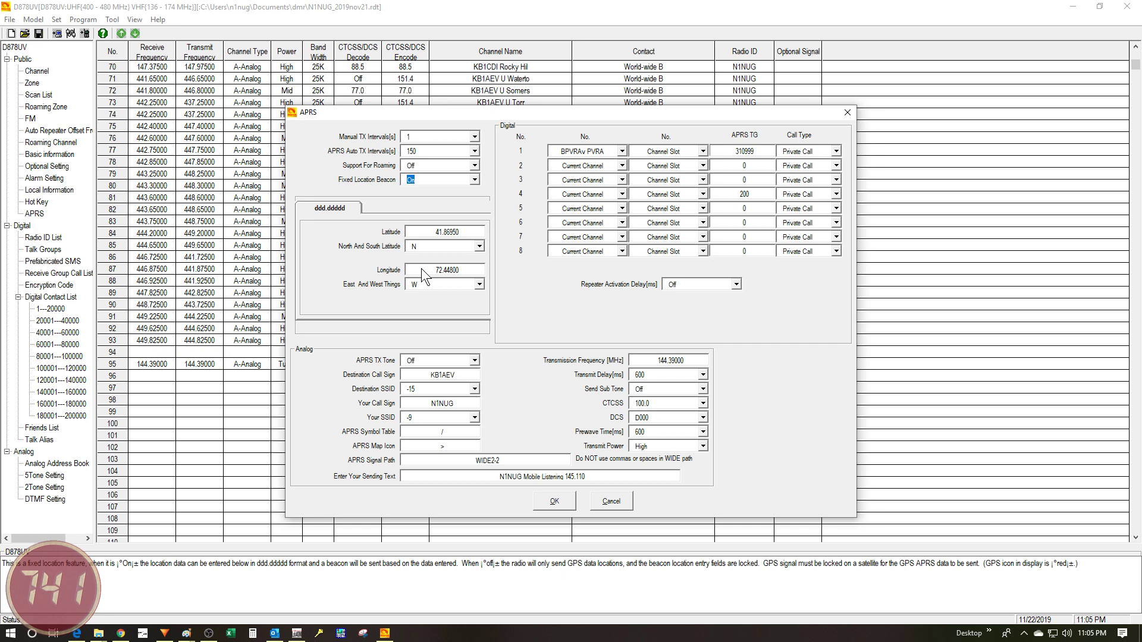
key(Up)
Leave APRS TX Tone Off and review the Destination Call Sign field.
click(477, 360)
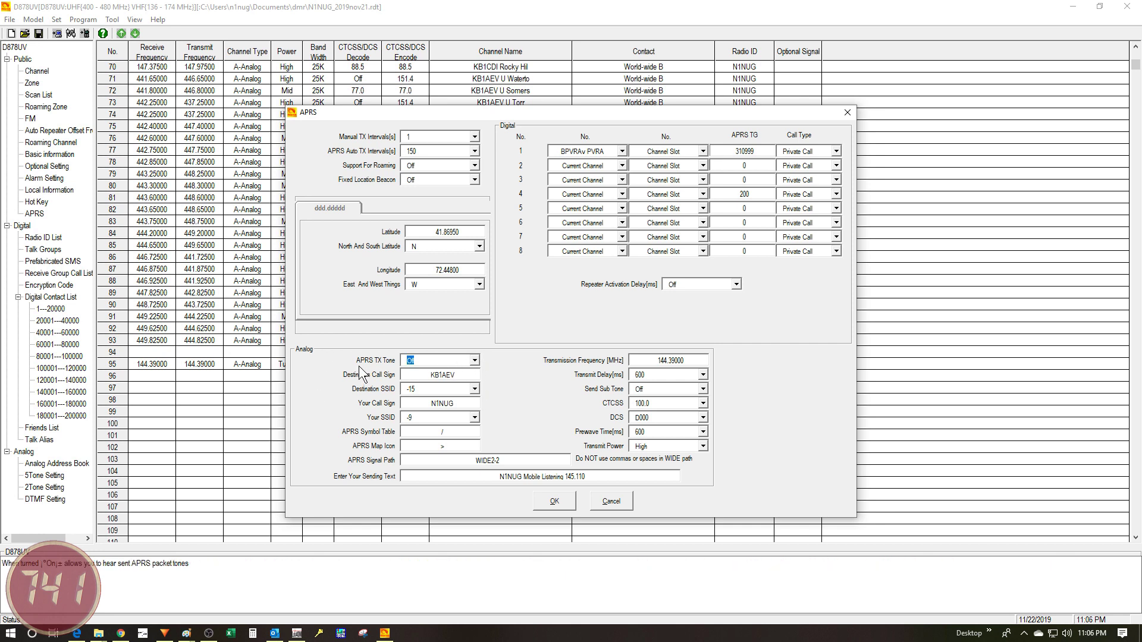
click(405, 378)
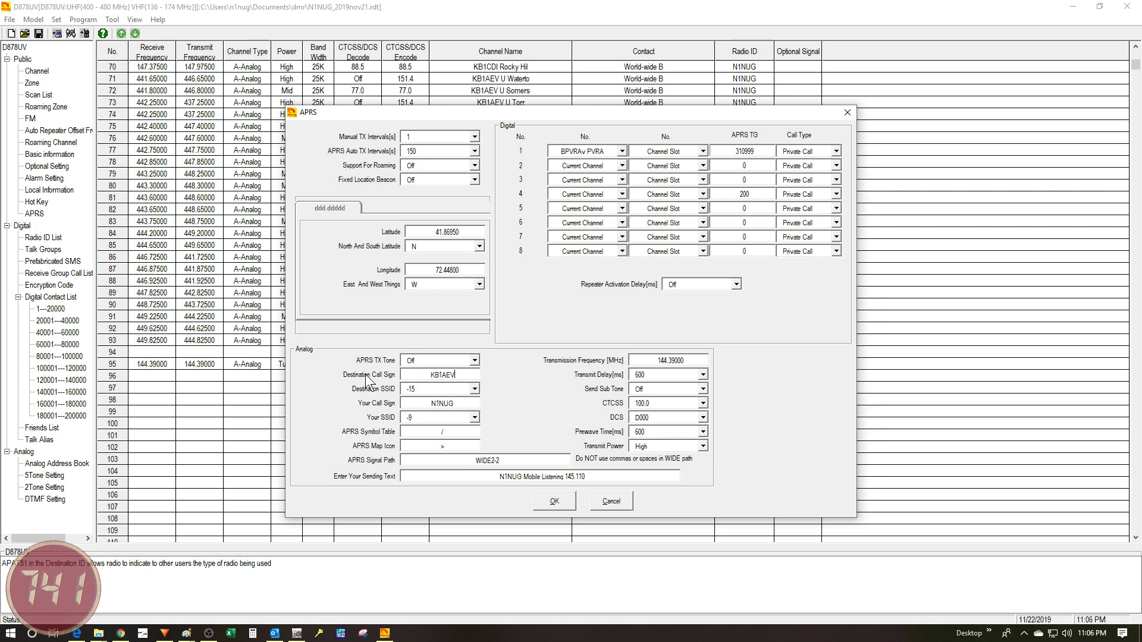
click(464, 376)
click(448, 376)
click(454, 372)
click(447, 374)
click(433, 374)
click(408, 420)
Keep Your SSID set to -9.
click(474, 418)
click(422, 439)
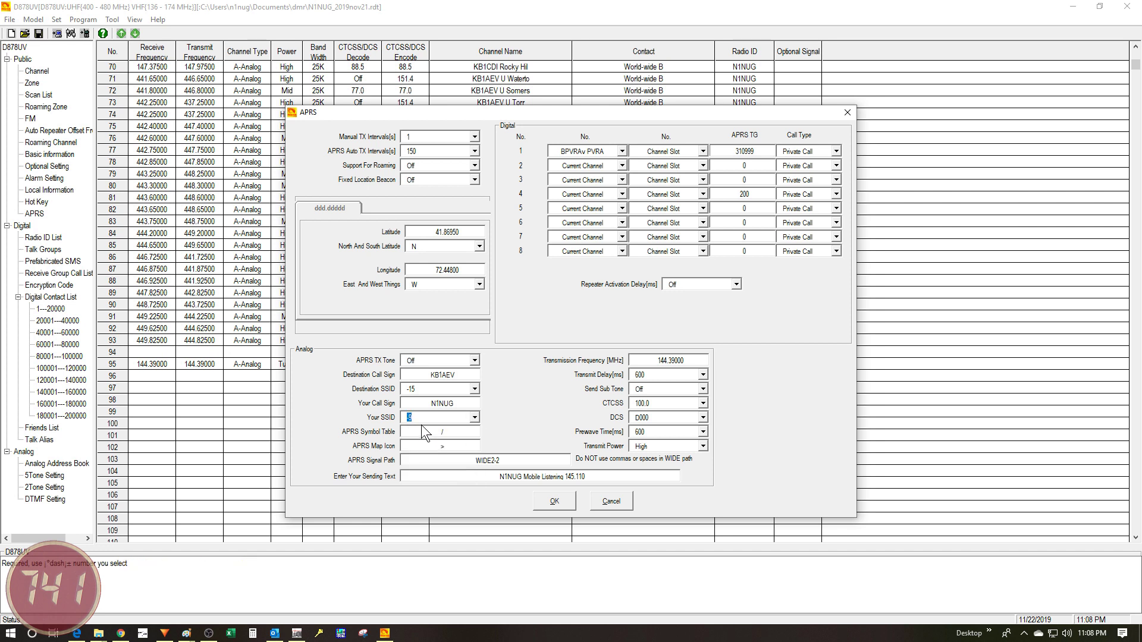
click(421, 420)
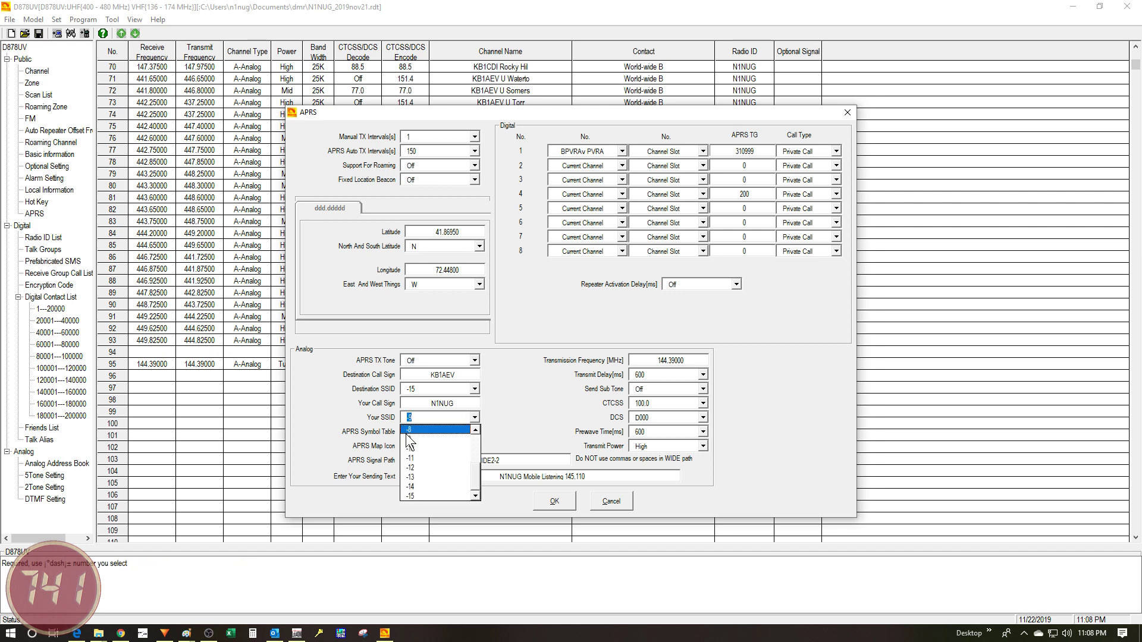
click(412, 439)
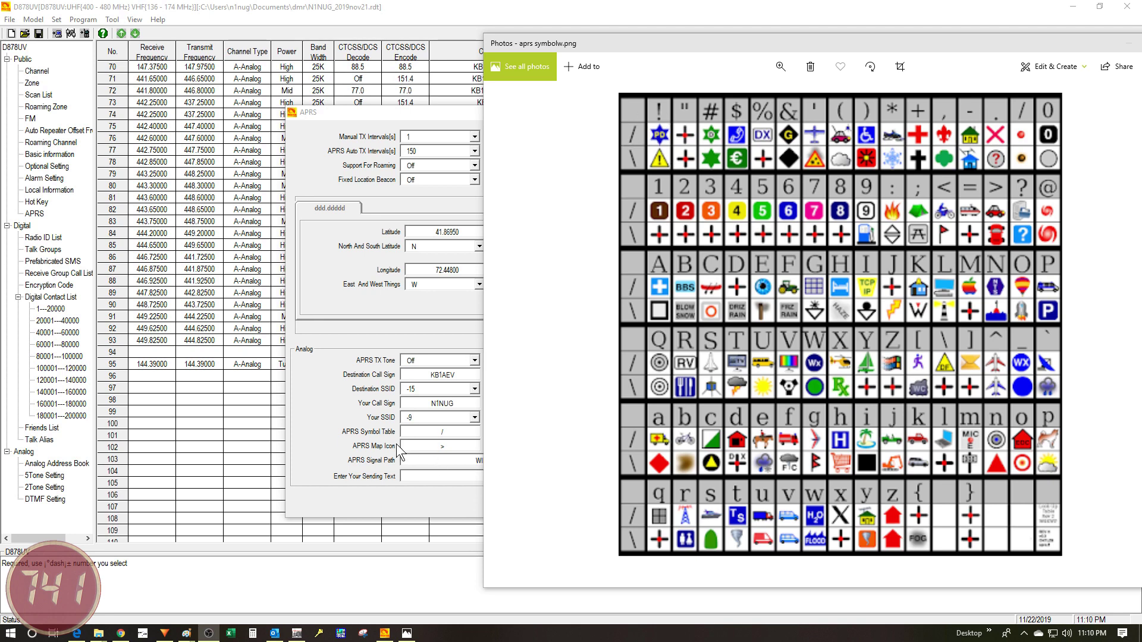
Match the map icon > in the / symbol table against the chart, then close Photos.
key(ctrl)
key(BackSpace)
key(ctrl)
key(ctrl)
key(ctrl)
key(ctrl)
key(ctrl)
key(ctrl)
key(ctrl)
key(ctrl)
key(ctrl)
key(ctrl)
click(479, 462)
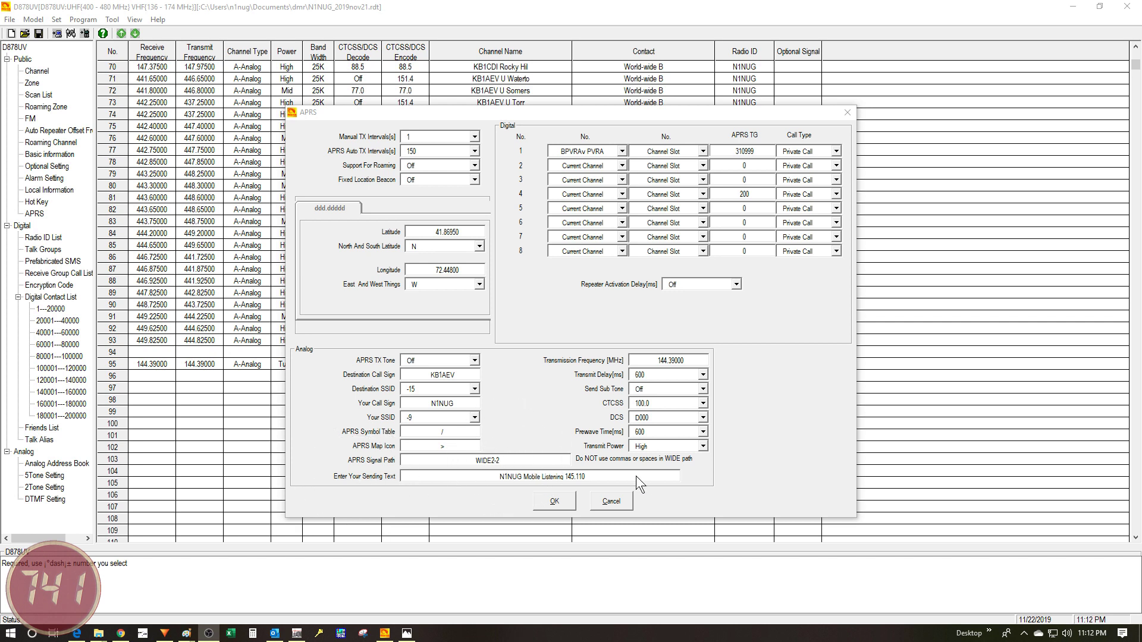
Close the APRS settings to return to the channel list with 2M APRS on 144.39000.
click(515, 477)
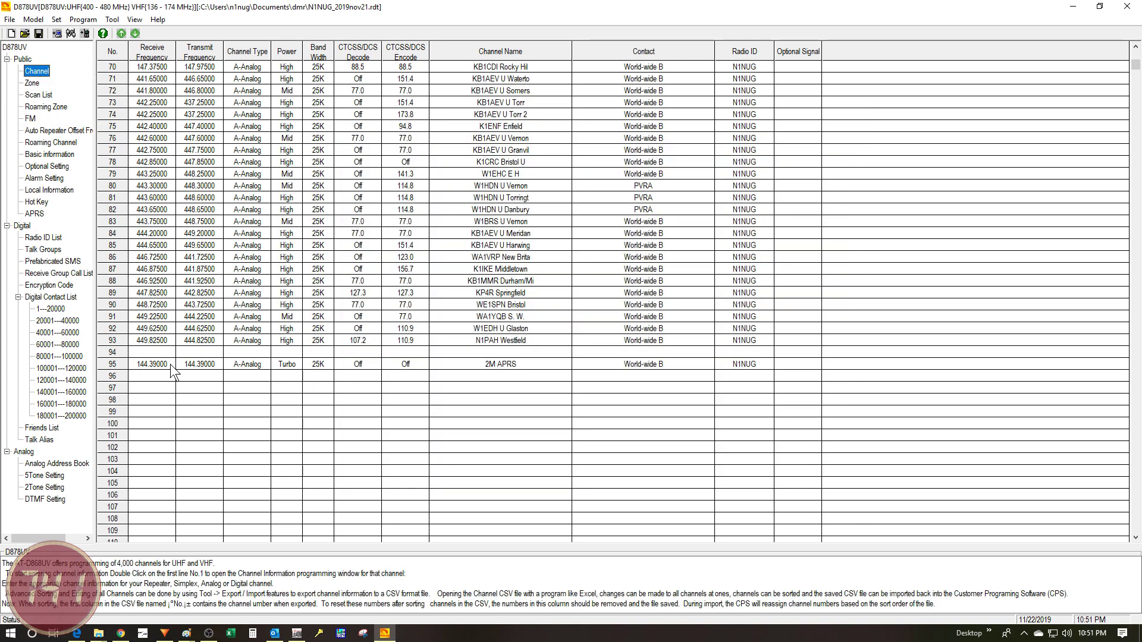
Open channel 95 (2M APRS) for editing and review its name and frequency correction.
click(141, 366)
click(147, 365)
double_click(150, 366)
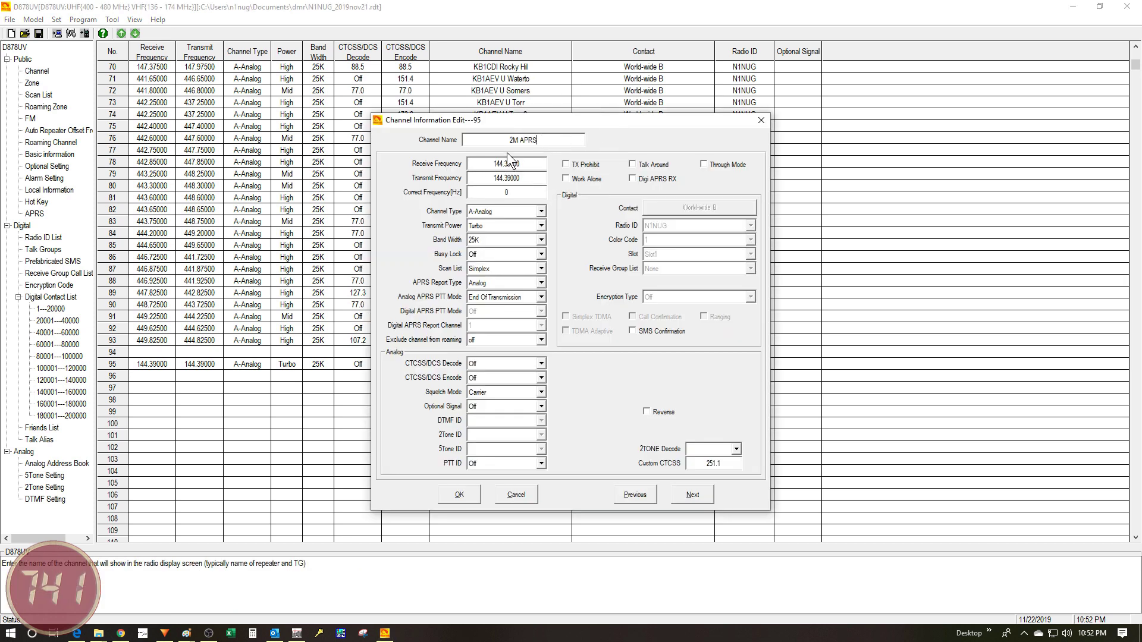
click(553, 143)
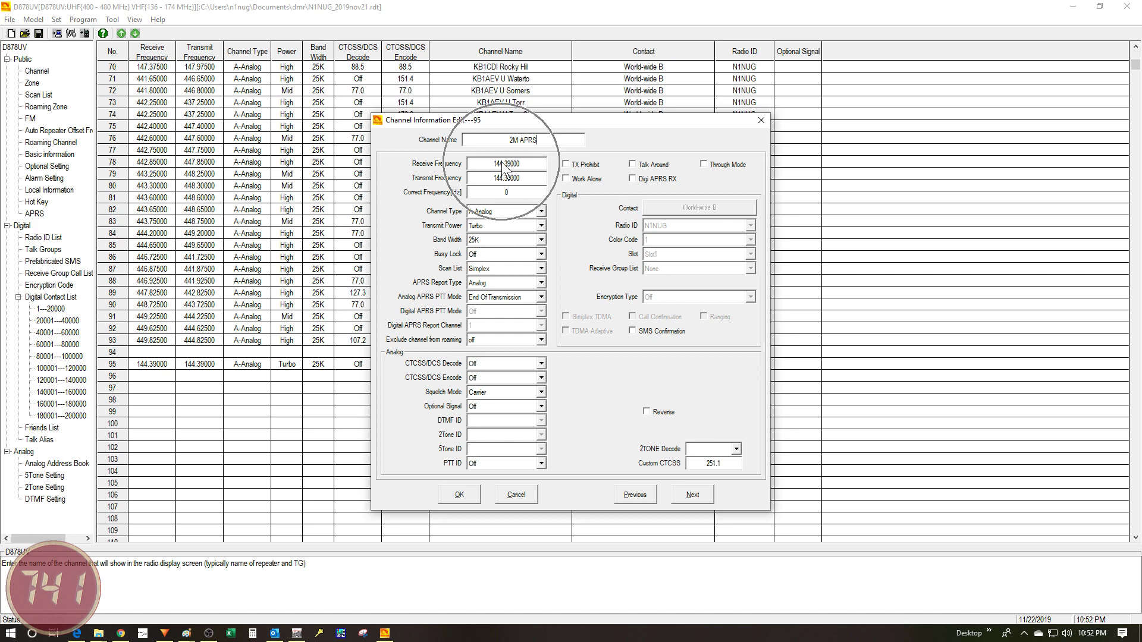
click(489, 192)
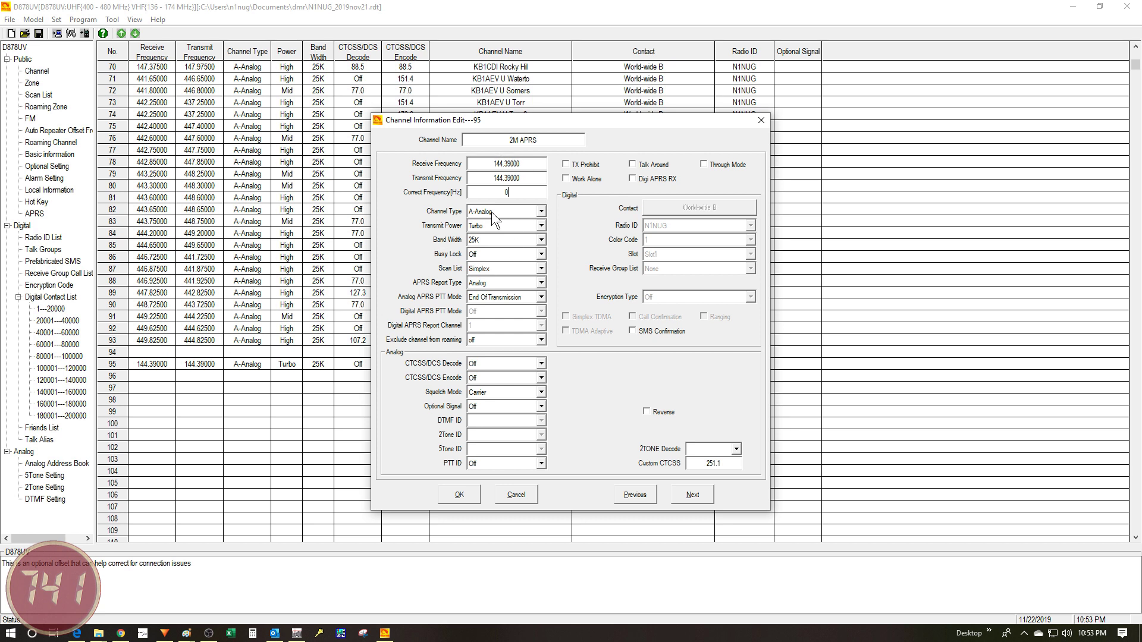
Set Turbo transmit power, 25K bandwidth and the Simplex scan list.
click(501, 227)
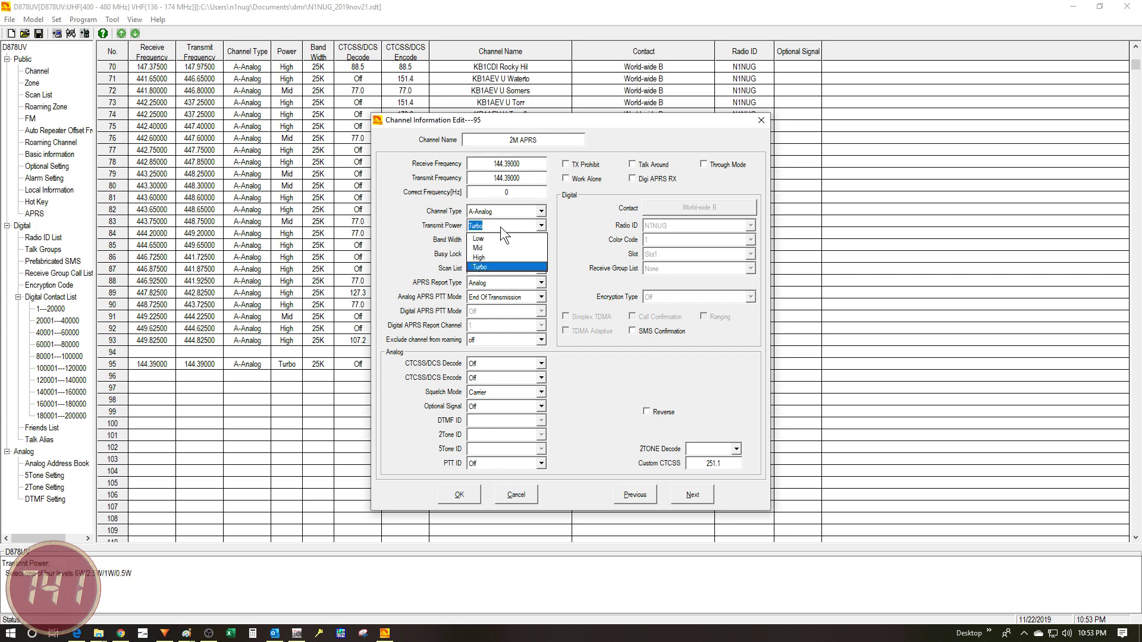
click(487, 269)
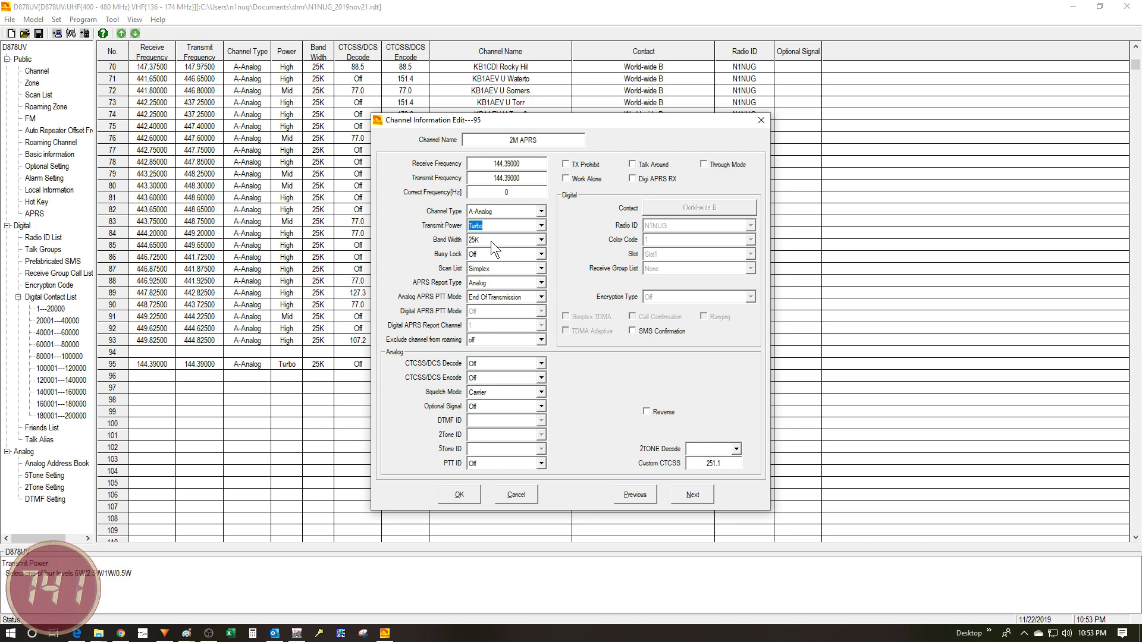
click(491, 241)
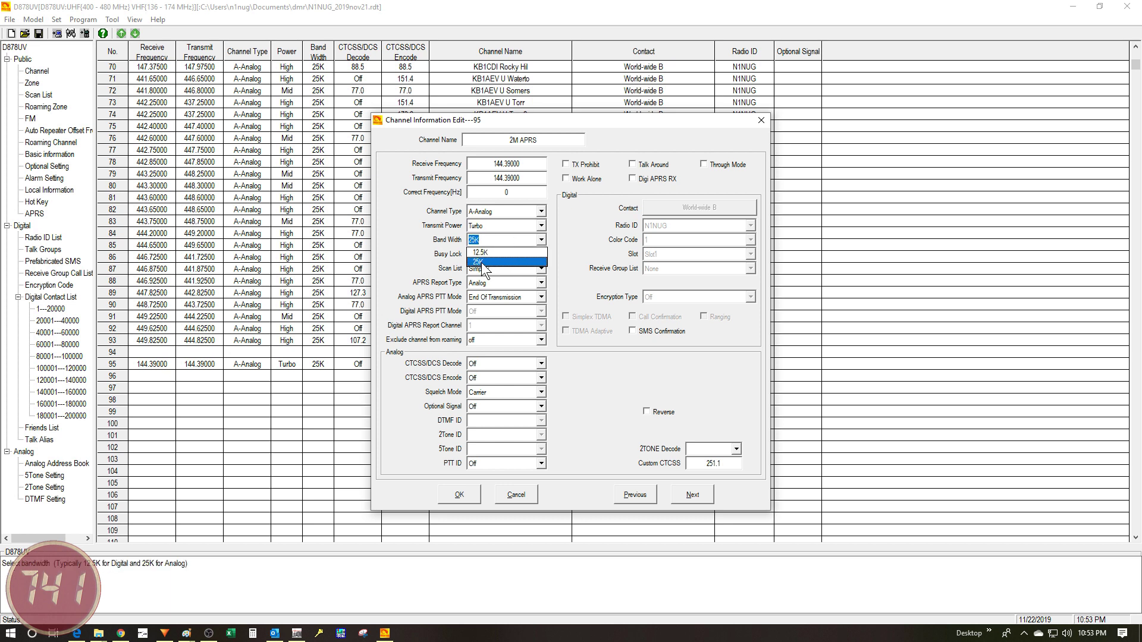
click(485, 264)
click(494, 268)
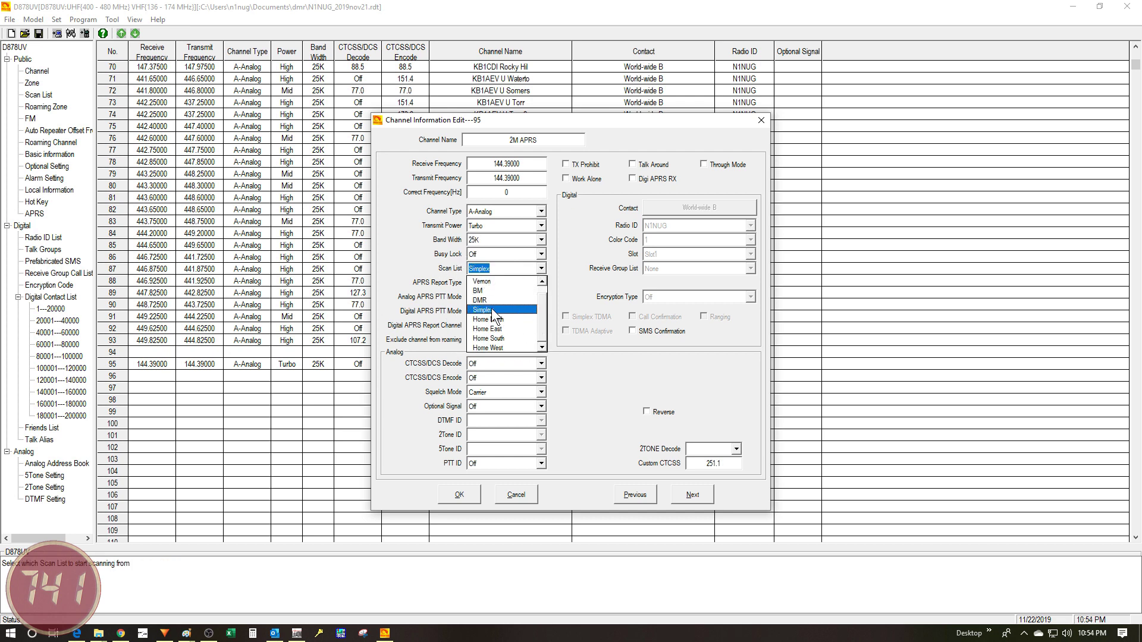
click(493, 310)
Set APRS report type to Analog with End Of Transmission PTT mode.
click(497, 284)
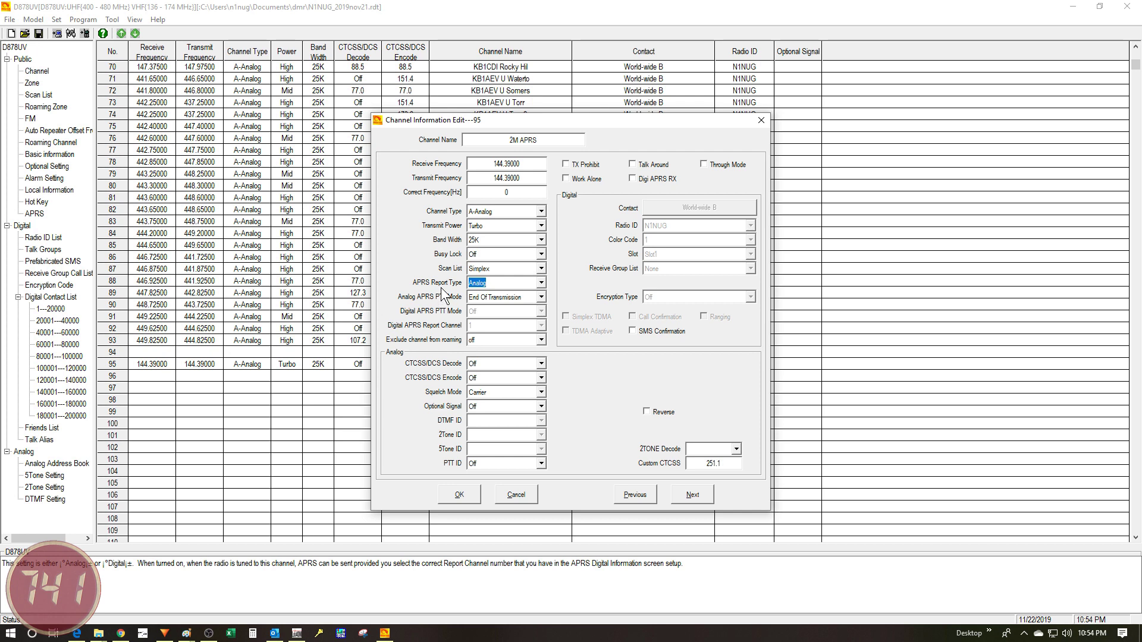
click(495, 283)
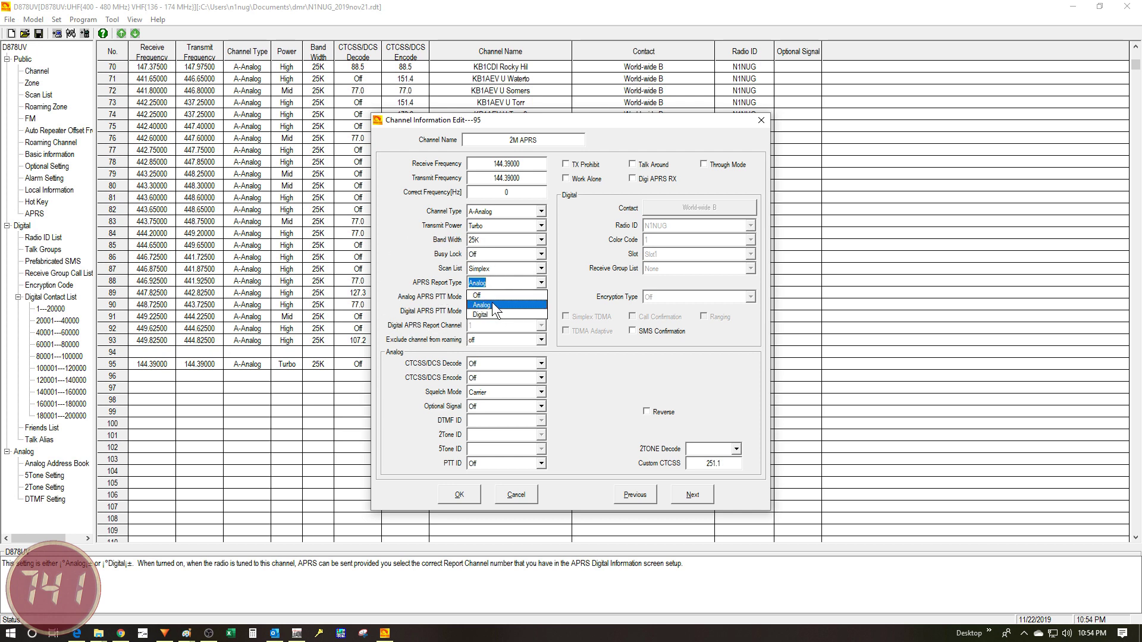
click(487, 304)
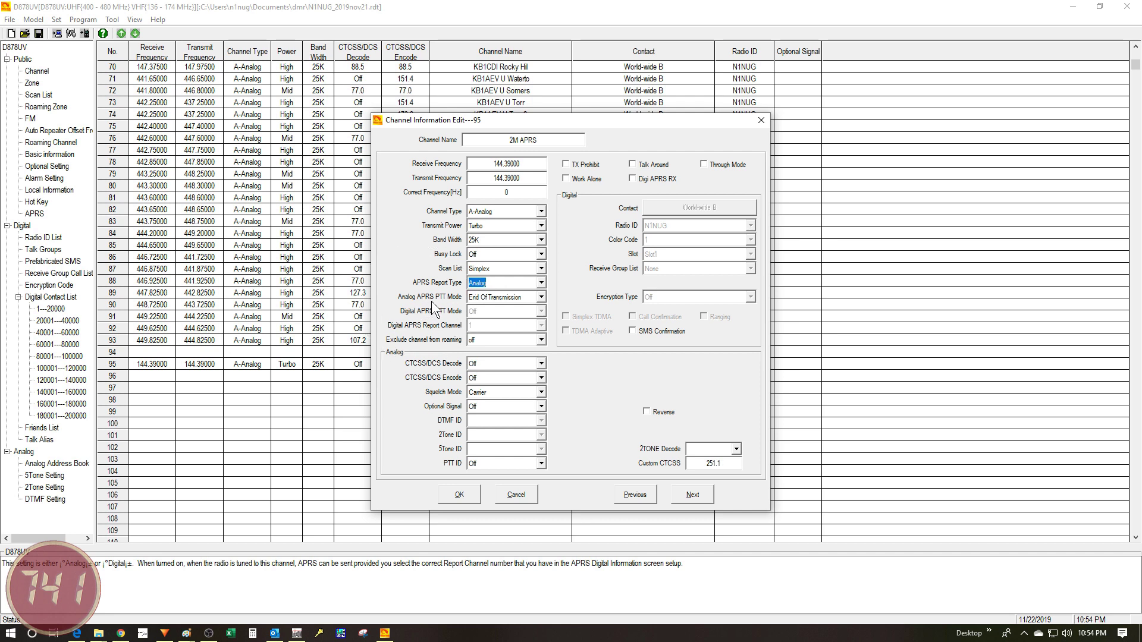
click(523, 298)
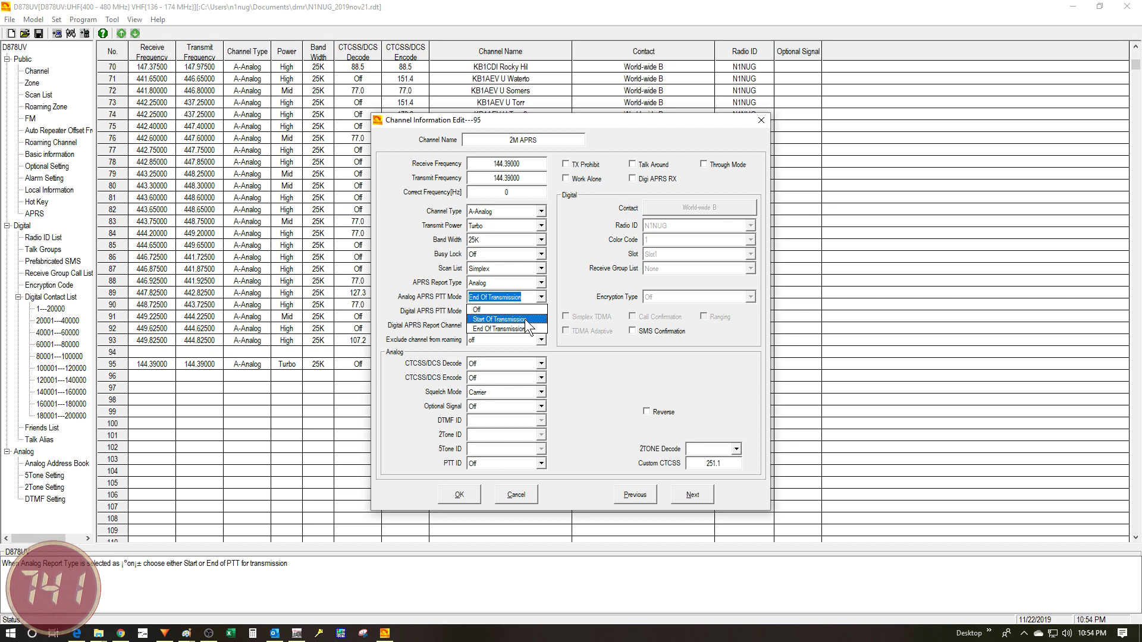
click(506, 329)
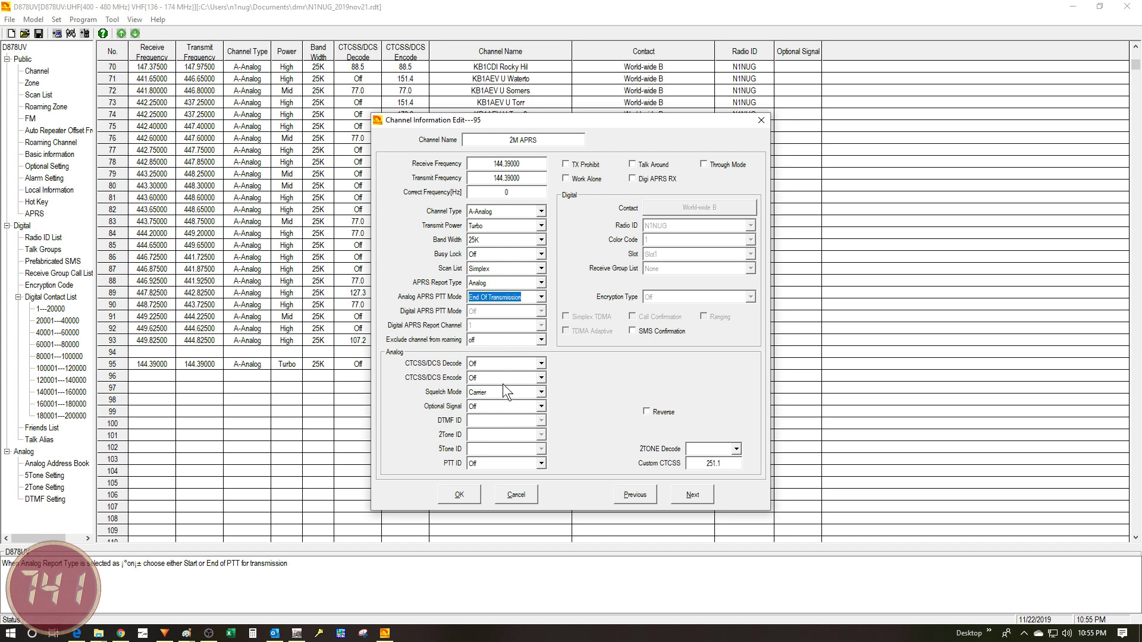
click(505, 392)
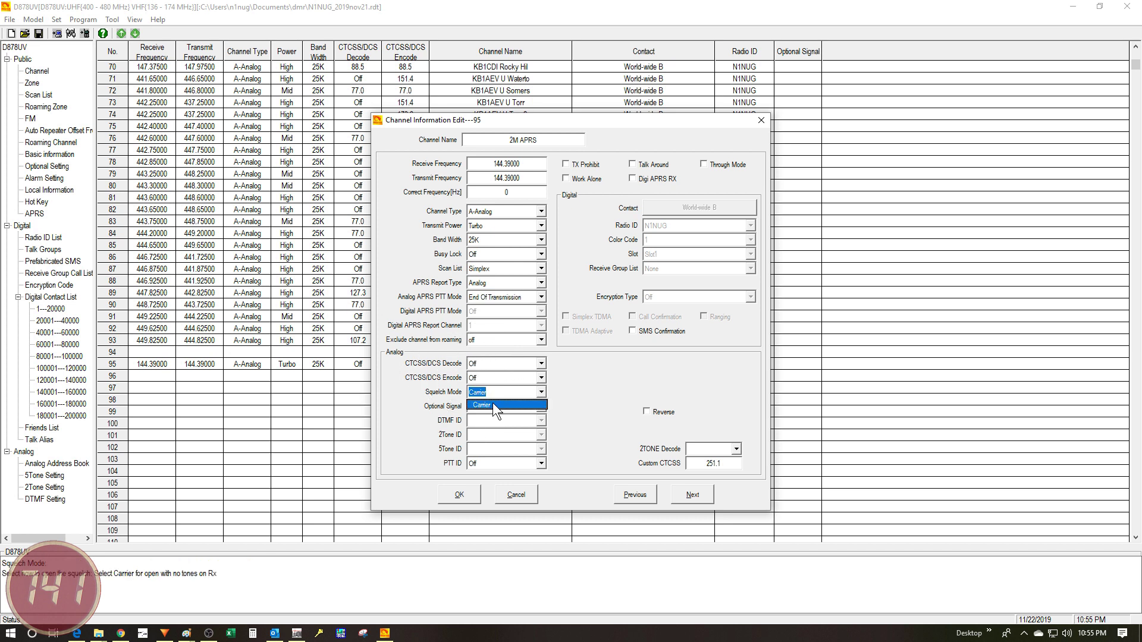
click(492, 402)
click(486, 463)
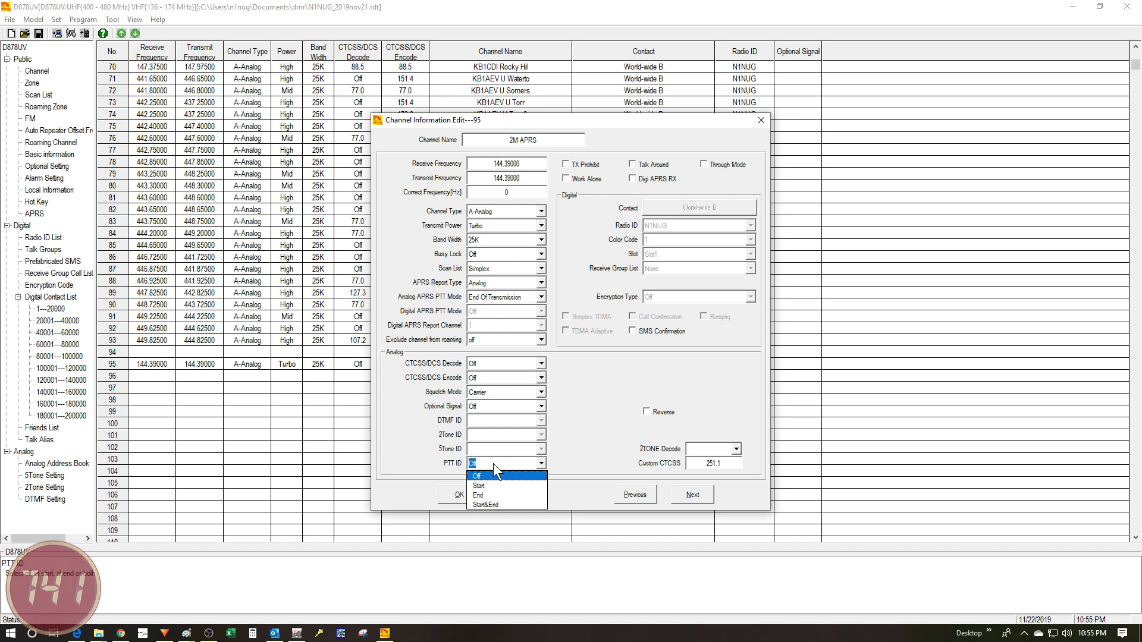
click(492, 475)
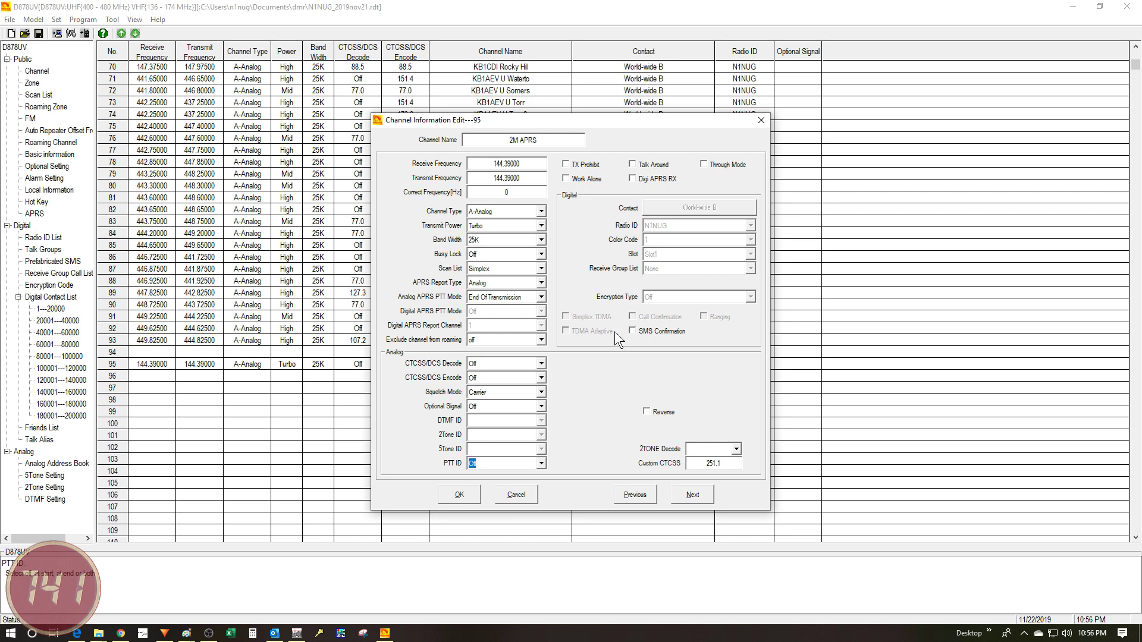
click(456, 493)
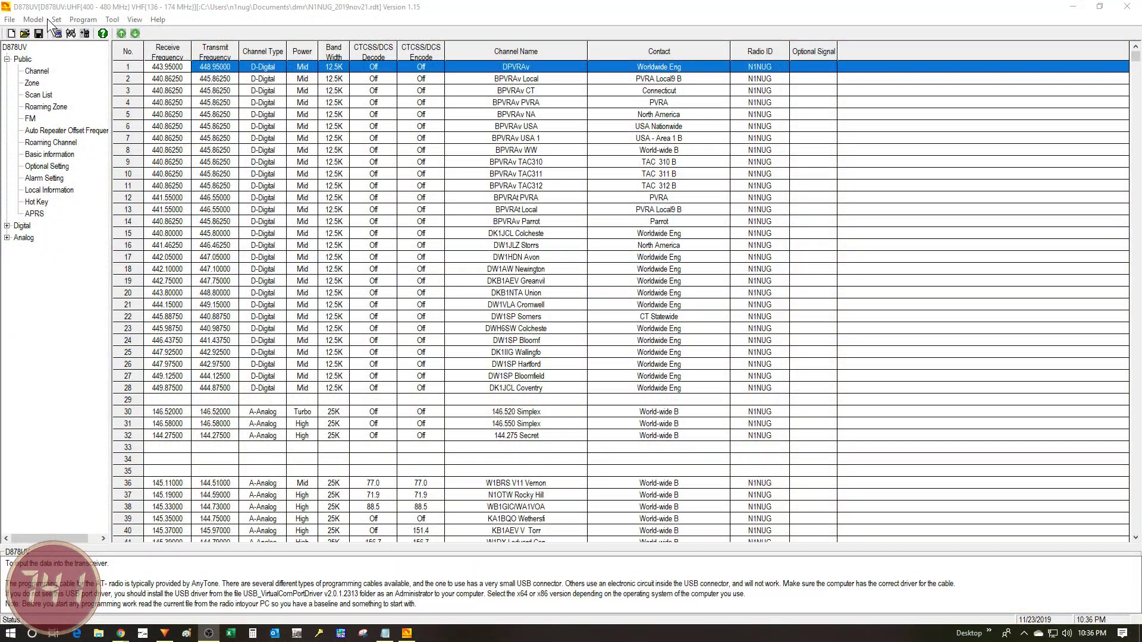
Set the radio's communication port to COM3.
click(57, 19)
click(64, 33)
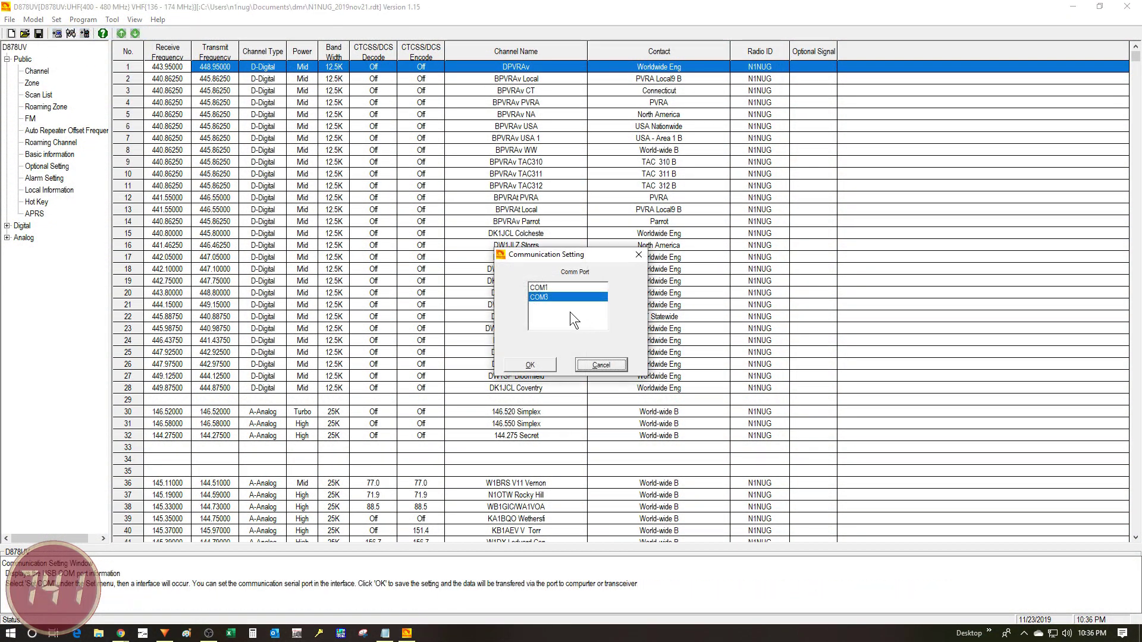
click(530, 365)
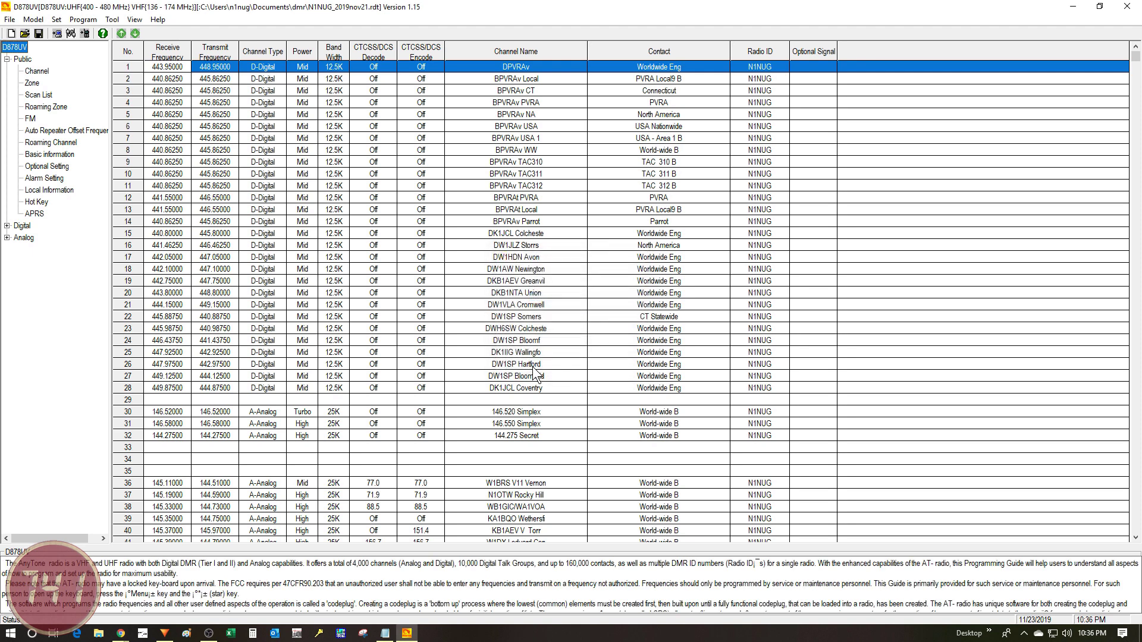
Write the codeplug to the radio with Other Data included.
click(82, 20)
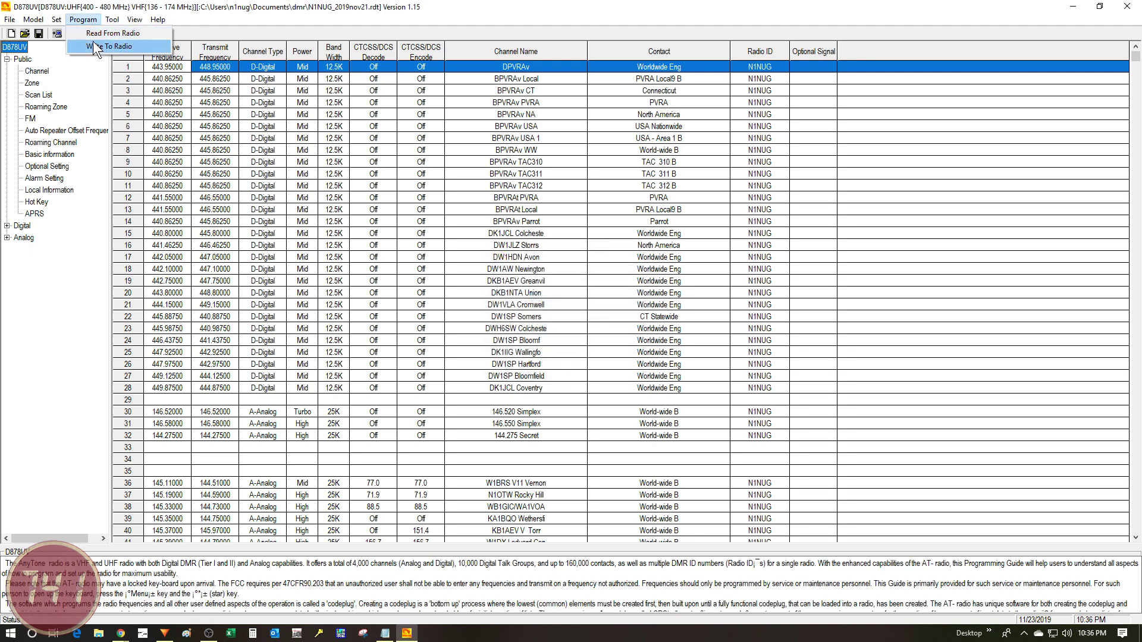
click(91, 45)
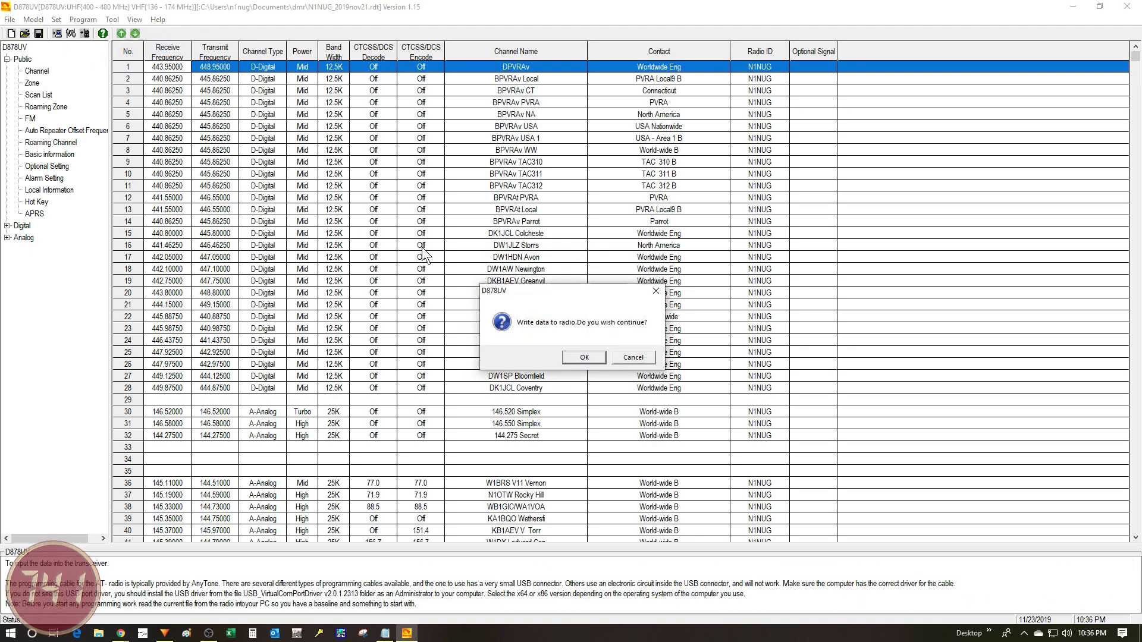
click(583, 356)
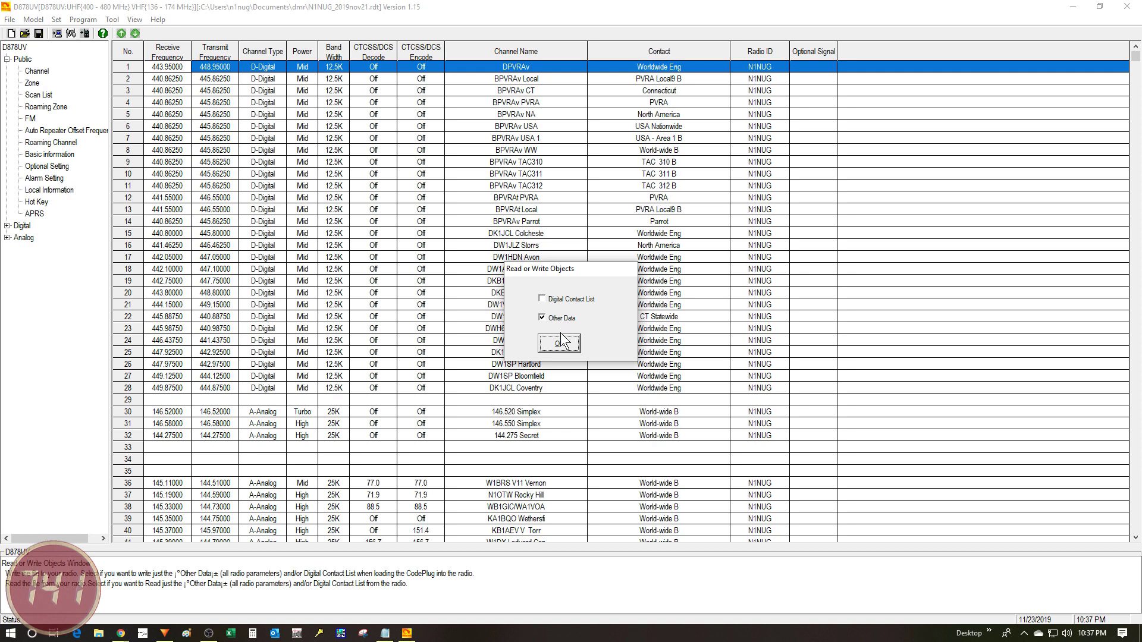
click(560, 343)
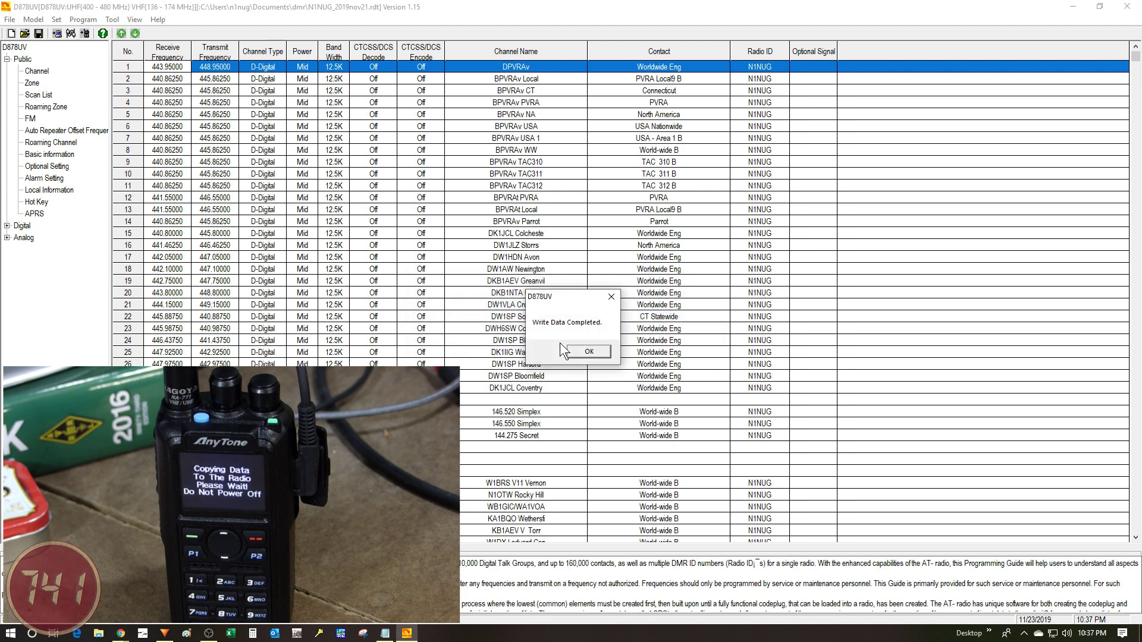
click(580, 351)
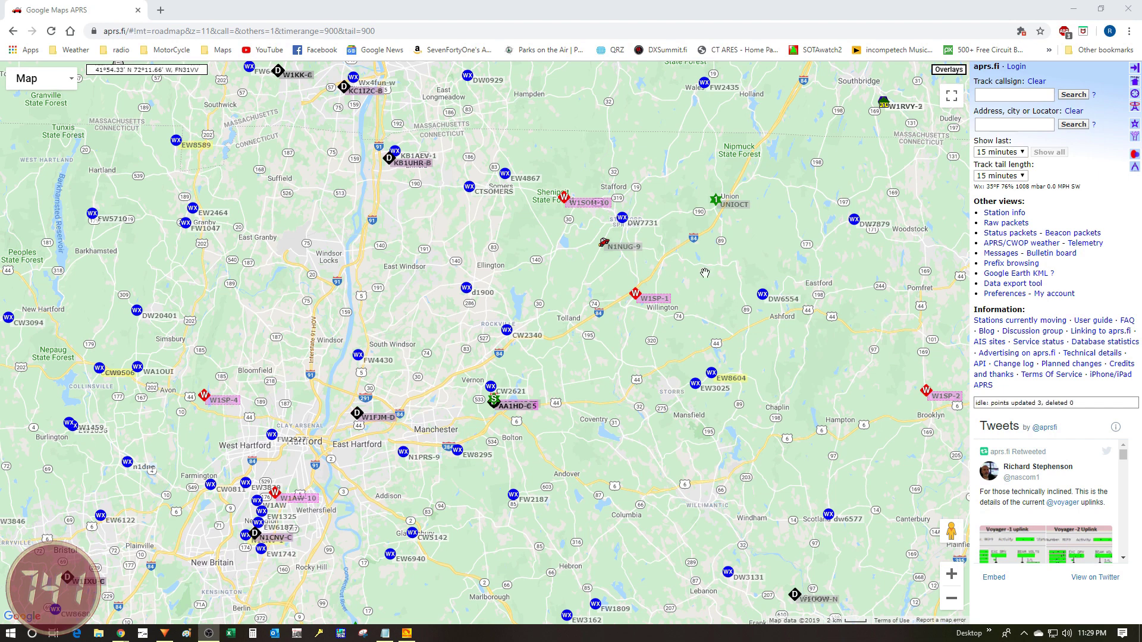
Zoom the aprs.fi map and inspect nearby stations around Ellington and Tolland.
mouse_move(604, 247)
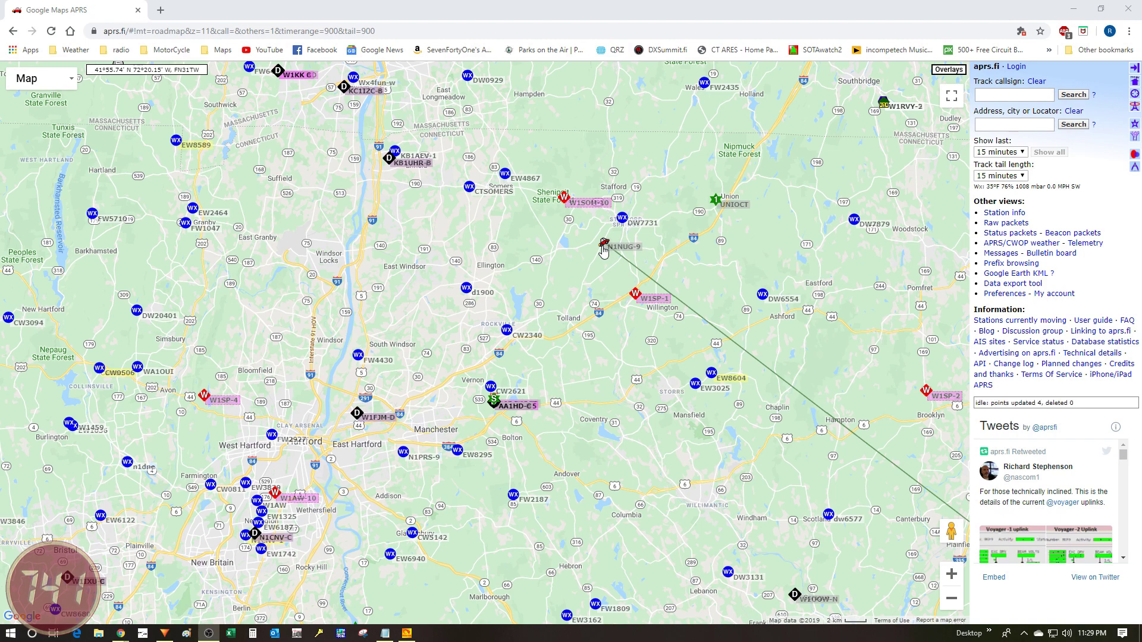
scroll(602, 251, down, 1)
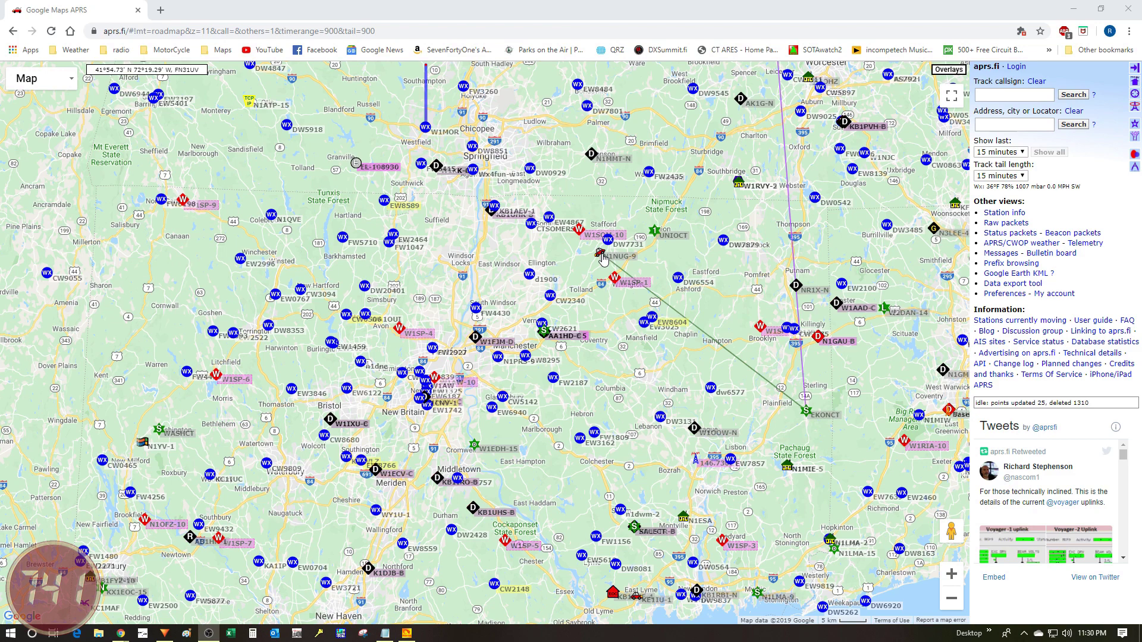
click(652, 235)
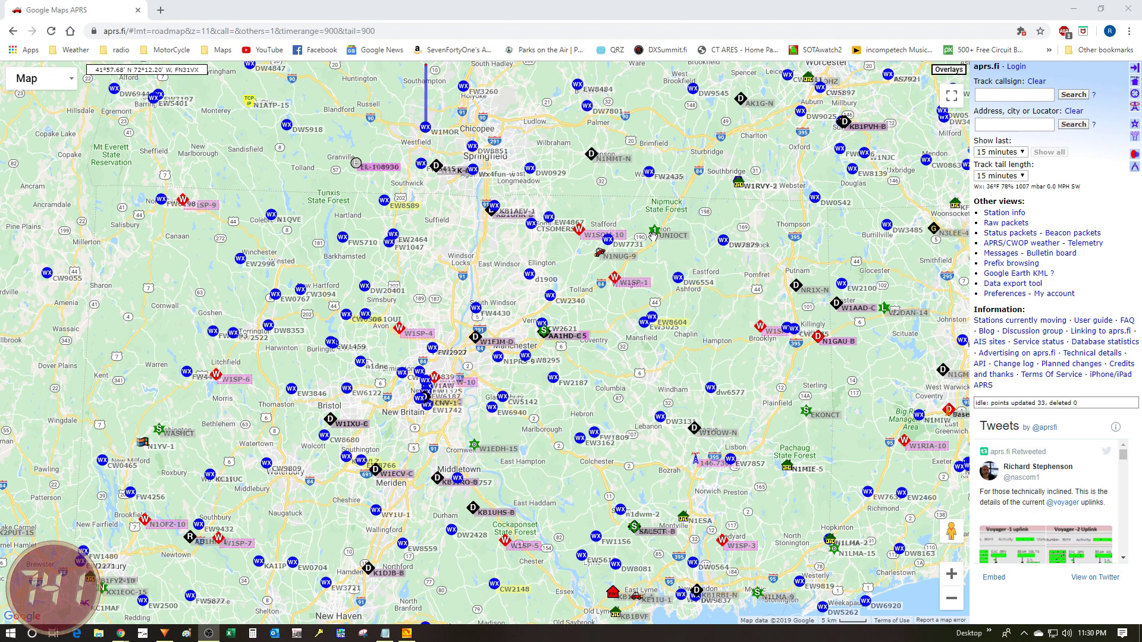
click(547, 342)
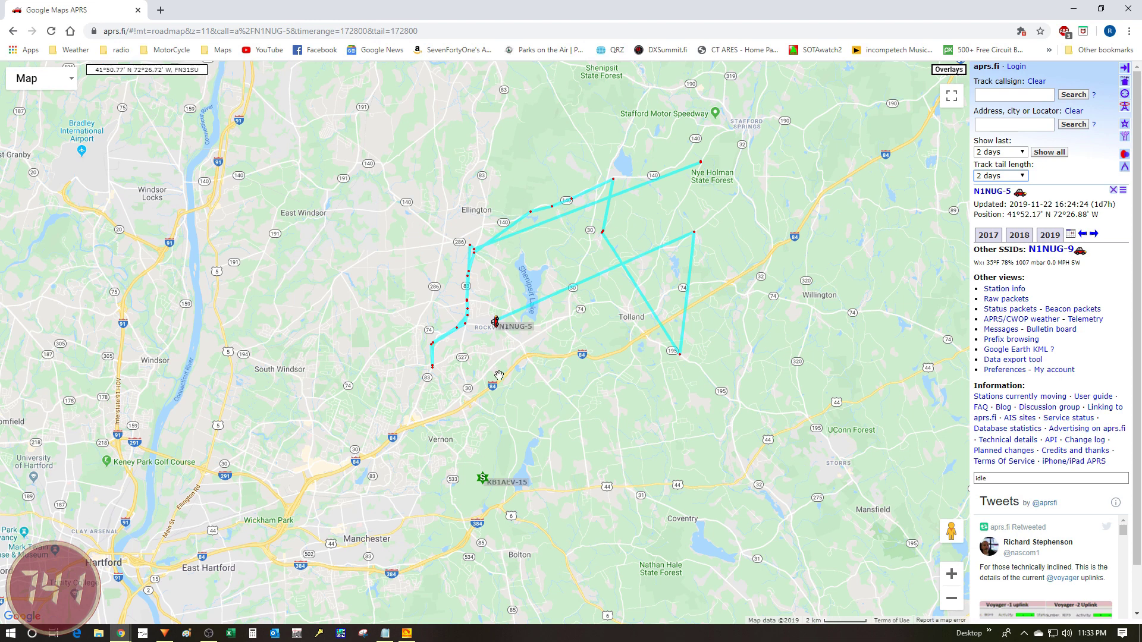
click(518, 328)
scroll(590, 375, down, 1)
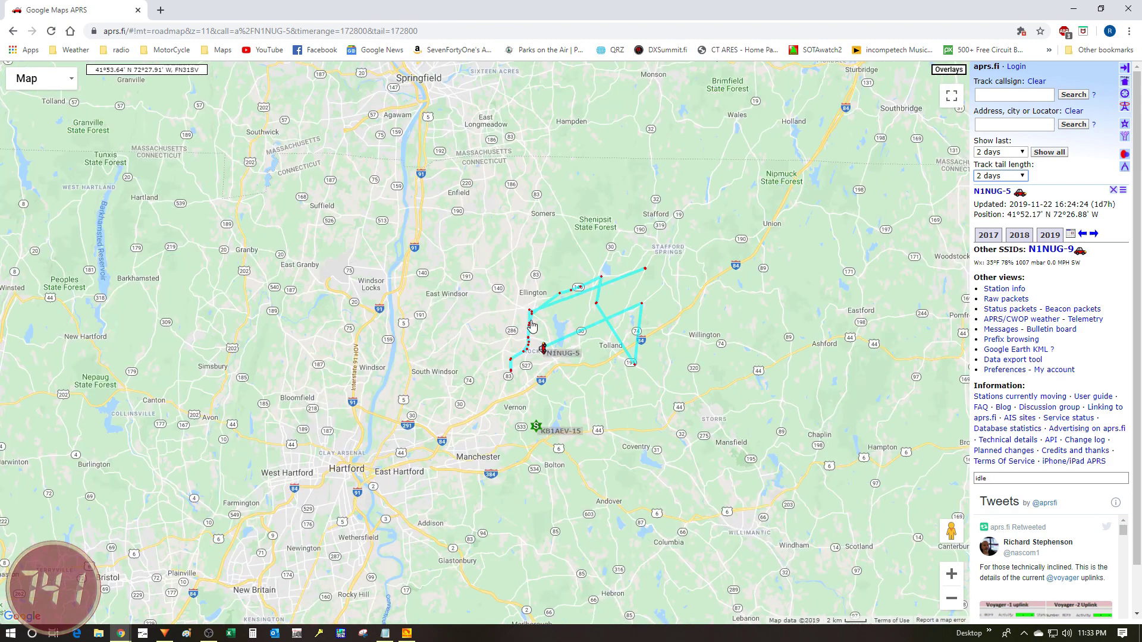
mouse_move(531, 327)
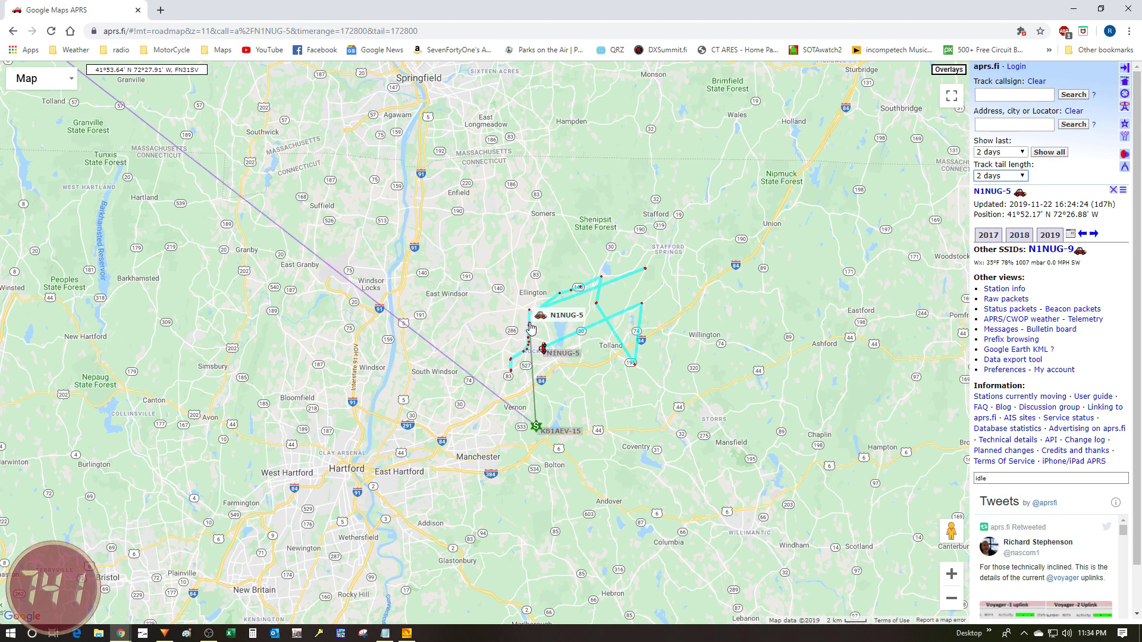